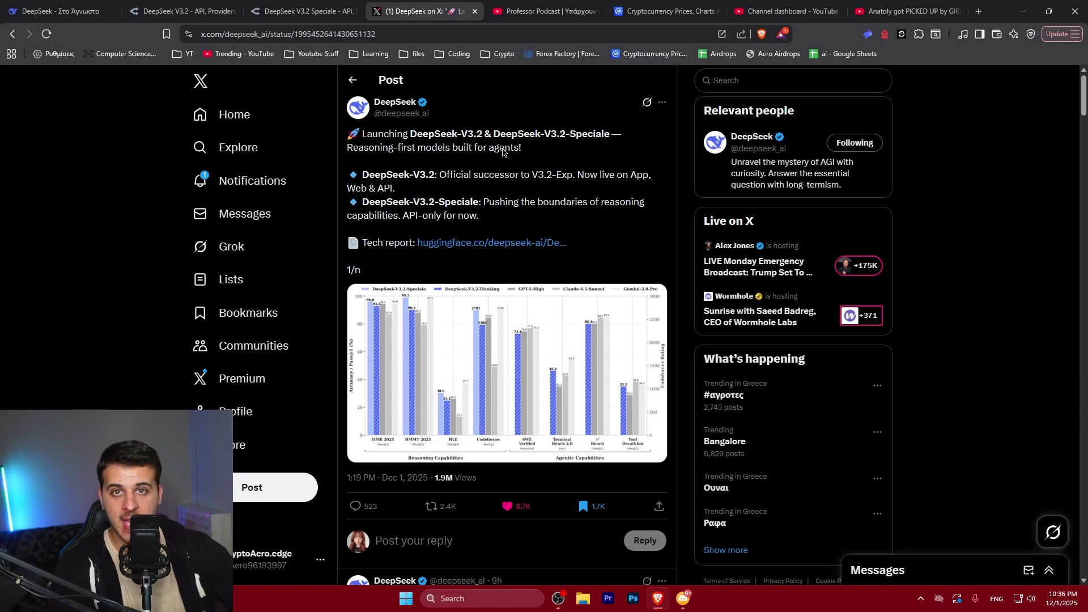
# Step: Enlarge DeepSeek's V3.2 benchmark chart comparing Speciale and Thinking with GPT-5, Claude and Gemini
pyautogui.click(493, 331)
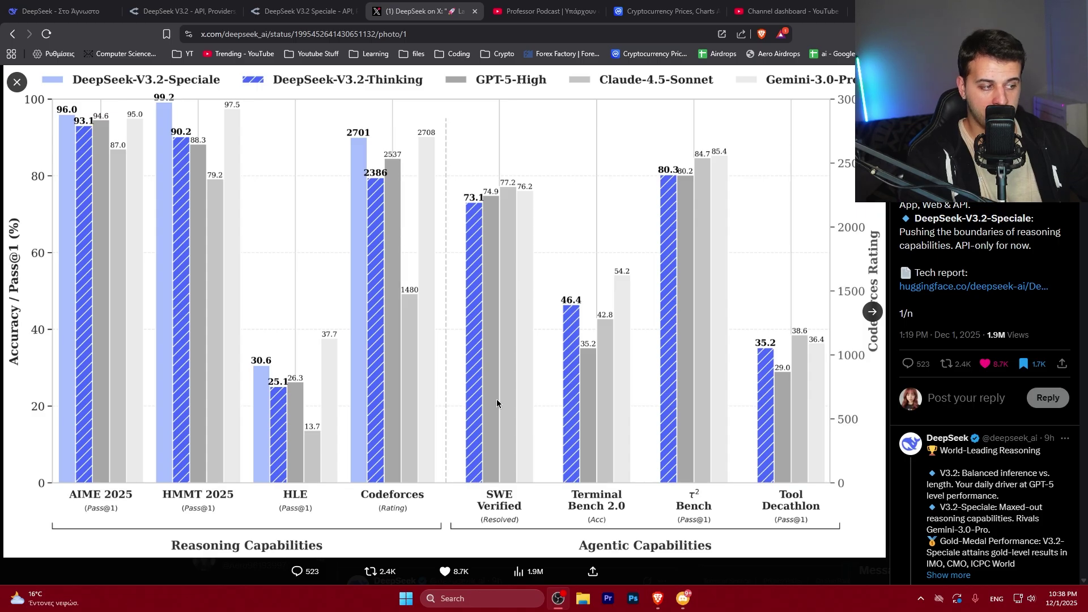
# Step: Advance to the benchmark table showing V3.2-Speciale's 96.0 on AIME 2025
pyautogui.click(873, 313)
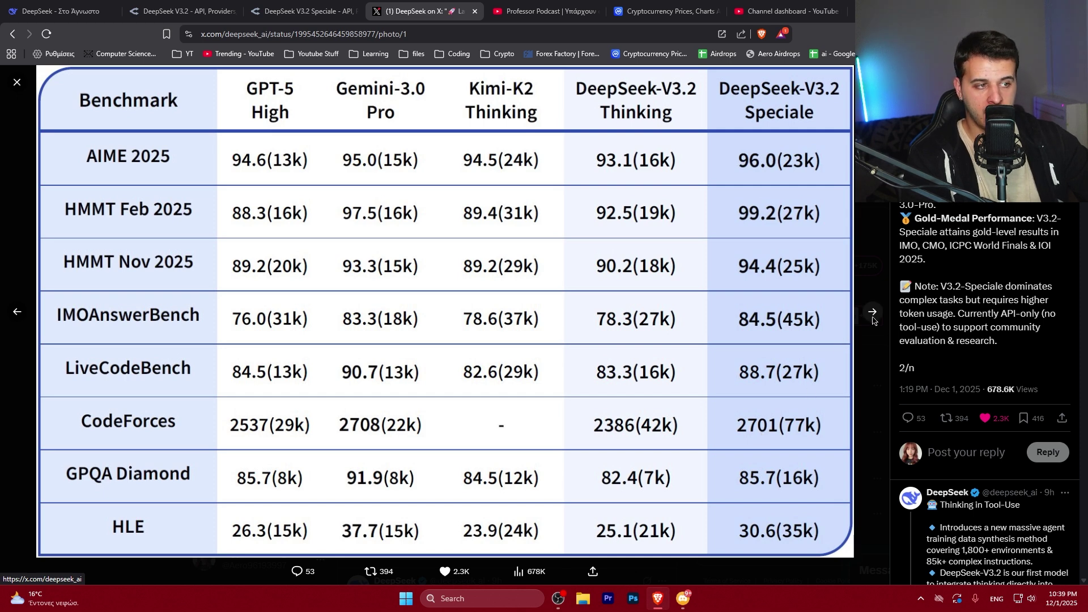
# Step: Bring up OpenRouter's DeepSeek V3.2 Speciale page with 163,840 context and $0.28/M input
pyautogui.click(278, 4)
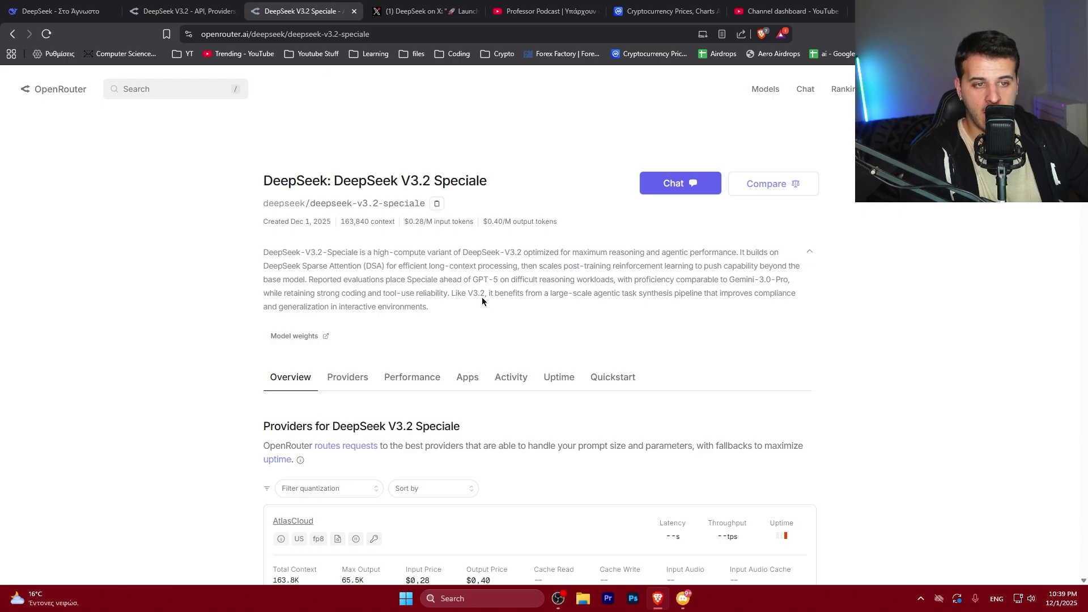
# Step: Highlight Speciale's $0.28/M input and $0.40/M output prices, compare with the X table, then search models
pyautogui.moveTo(405, 220); pyautogui.dragTo(475, 223)
pyautogui.click(440, 259)
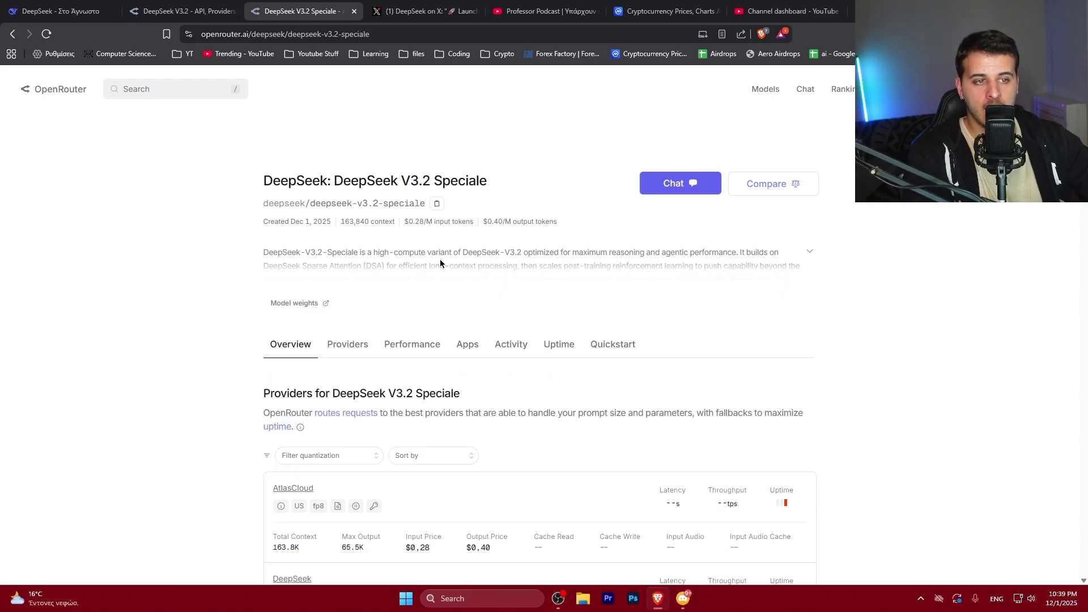
pyautogui.moveTo(482, 221); pyautogui.dragTo(511, 224)
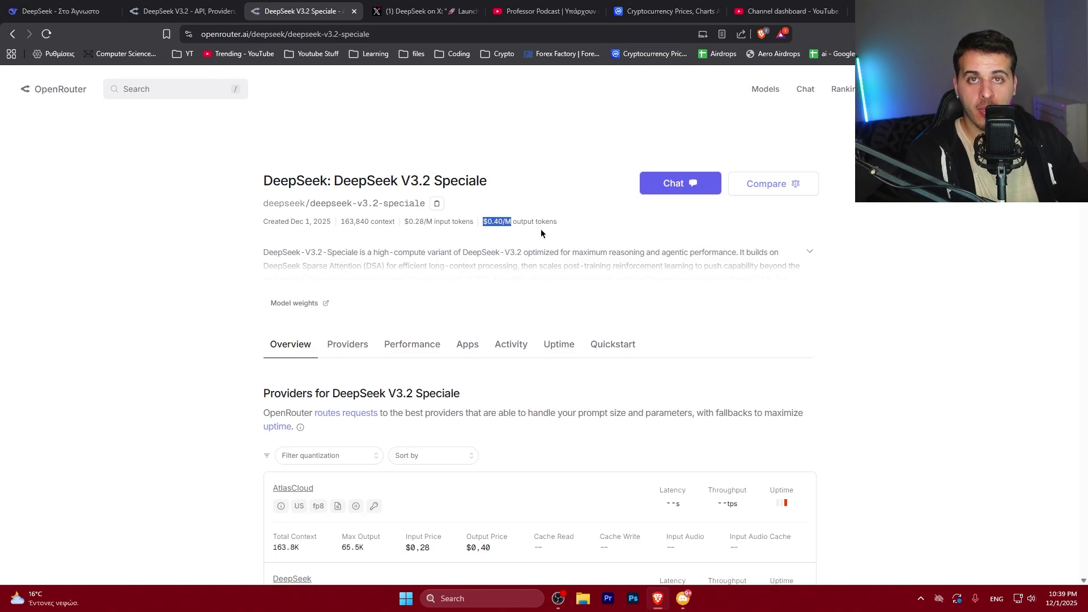
pyautogui.hotkey('ctrl', 'Tab')
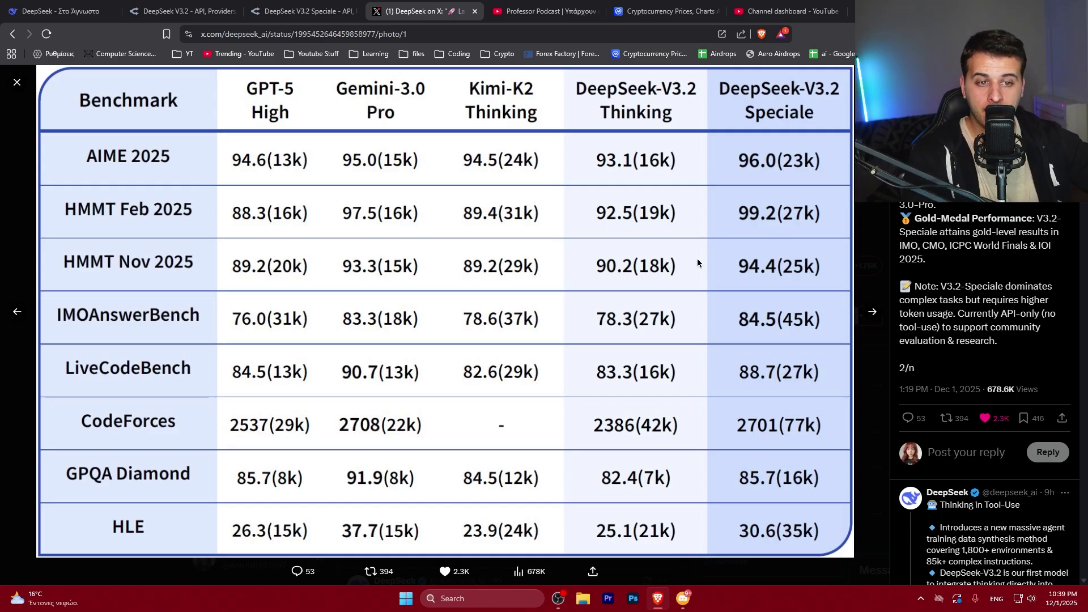
pyautogui.hotkey('ctrl', 'shift', 'Tab')
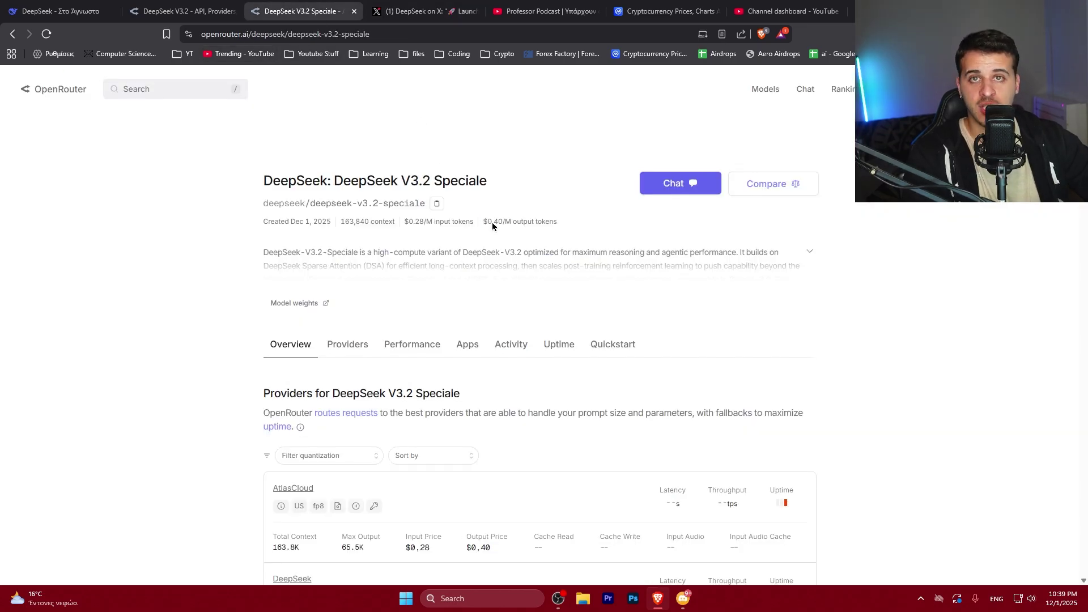
pyautogui.click(167, 97)
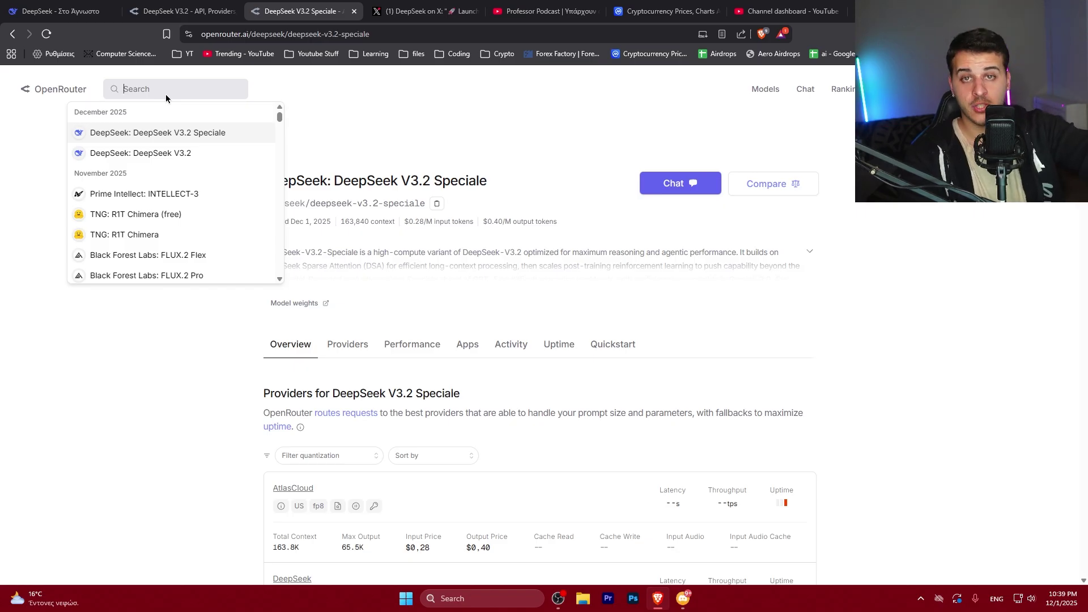
# Step: Search 'gemini', open Gemini 3 Pro Preview and highlight its input price tiers
pyautogui.write('gemini')
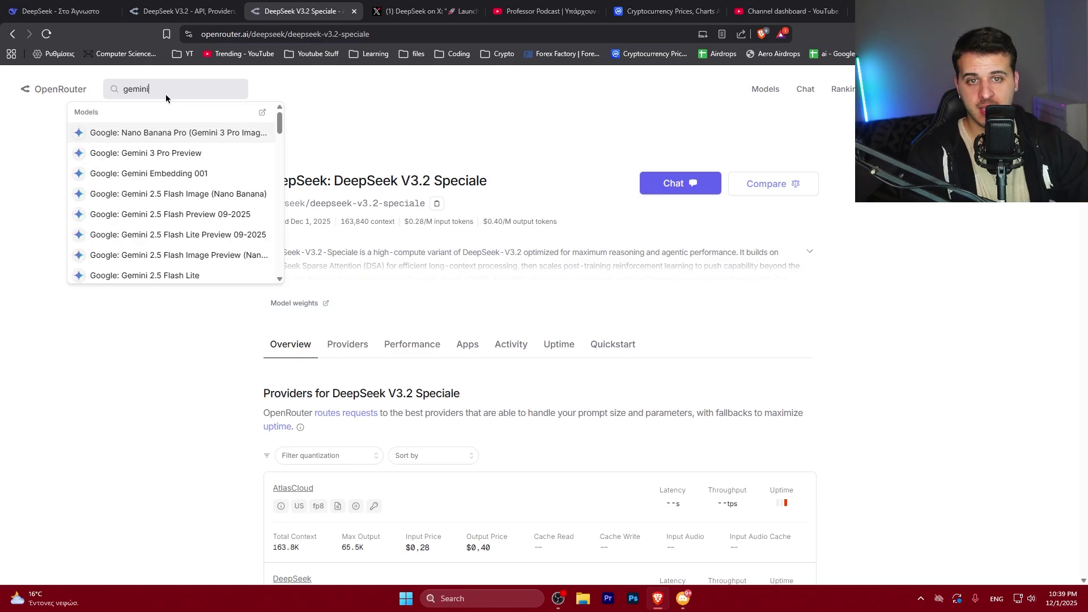
pyautogui.click(156, 154)
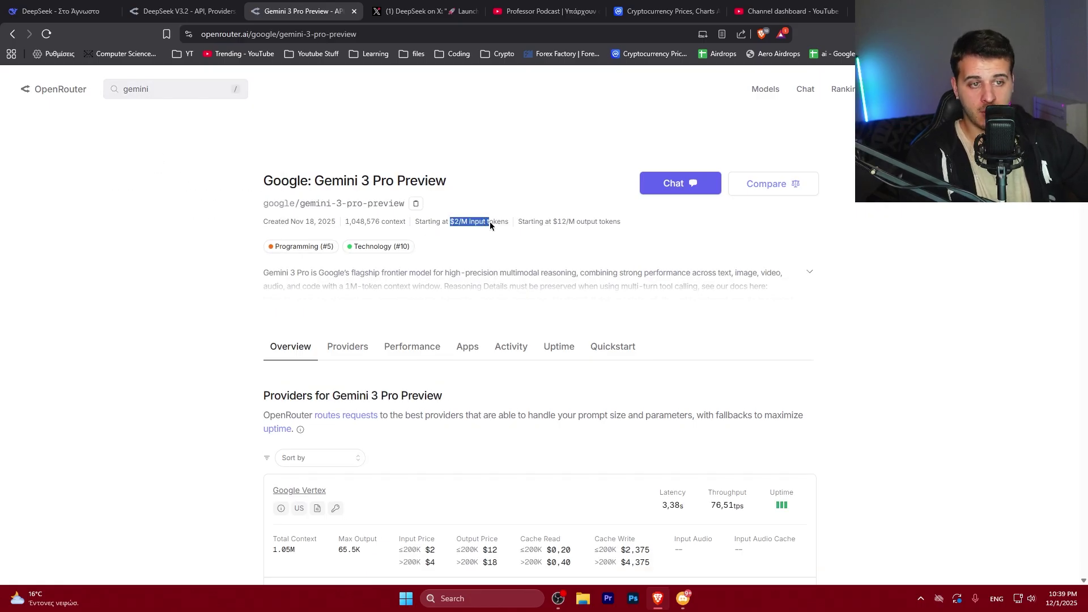
pyautogui.moveTo(470, 222); pyautogui.dragTo(569, 222)
pyautogui.click(622, 223)
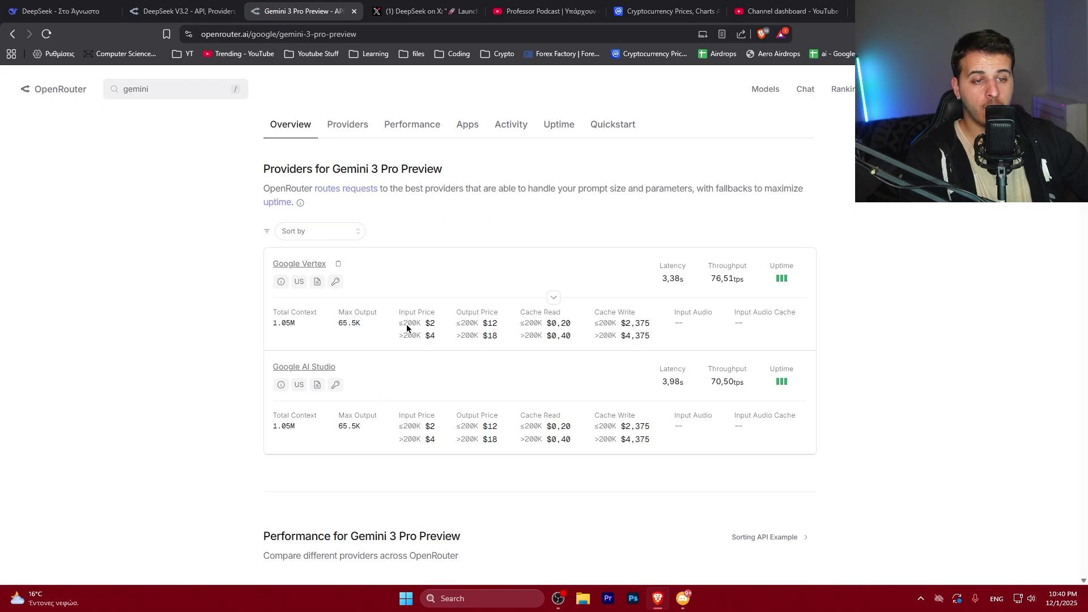
pyautogui.moveTo(417, 323); pyautogui.dragTo(480, 323)
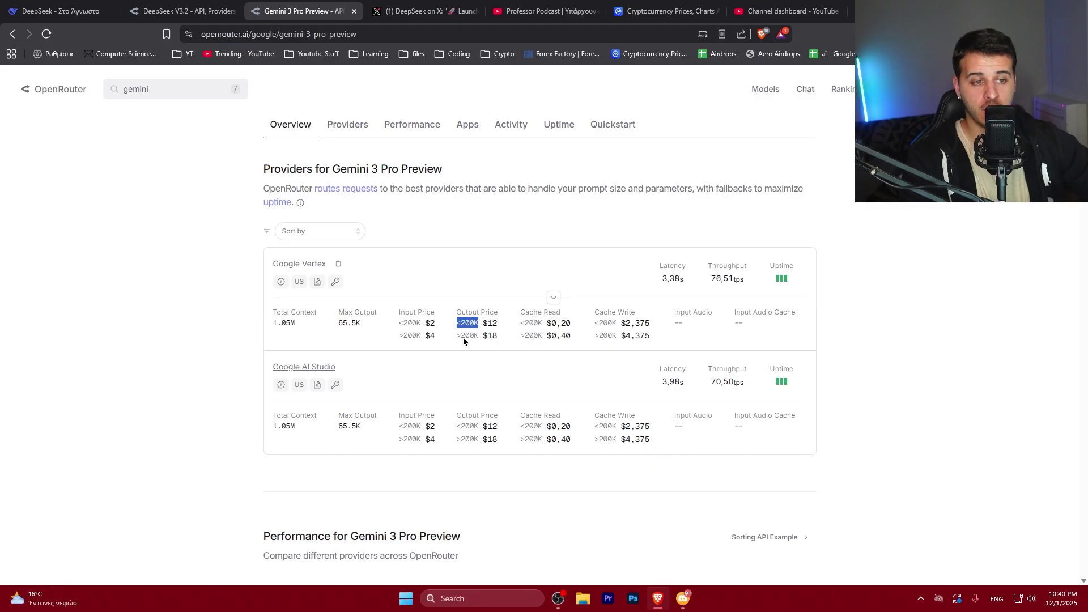
pyautogui.moveTo(425, 335); pyautogui.dragTo(440, 337)
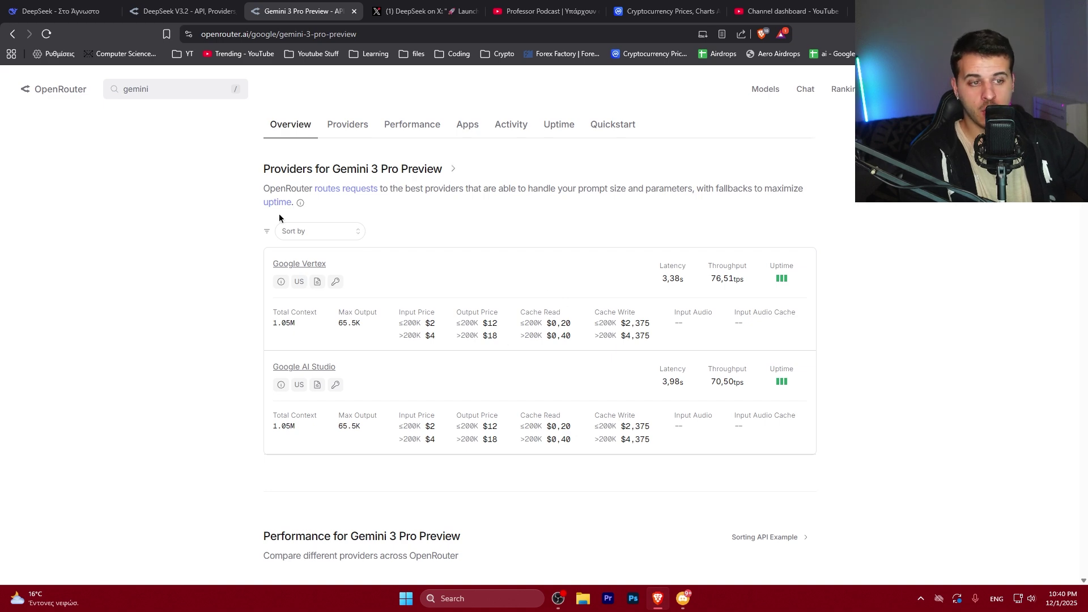
pyautogui.scroll(4, 279, 213)
# Step: Compare Gemini's pricing with the X benchmark table, then move to the DeepSeek V3.2 page
pyautogui.click(425, 8)
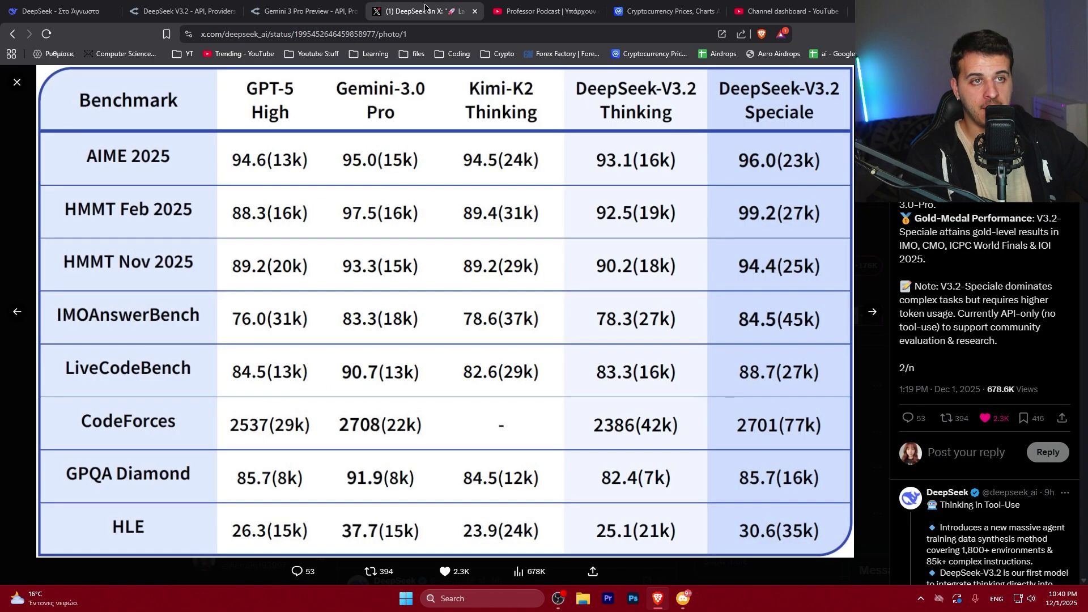
pyautogui.hotkey('ctrl', '2')
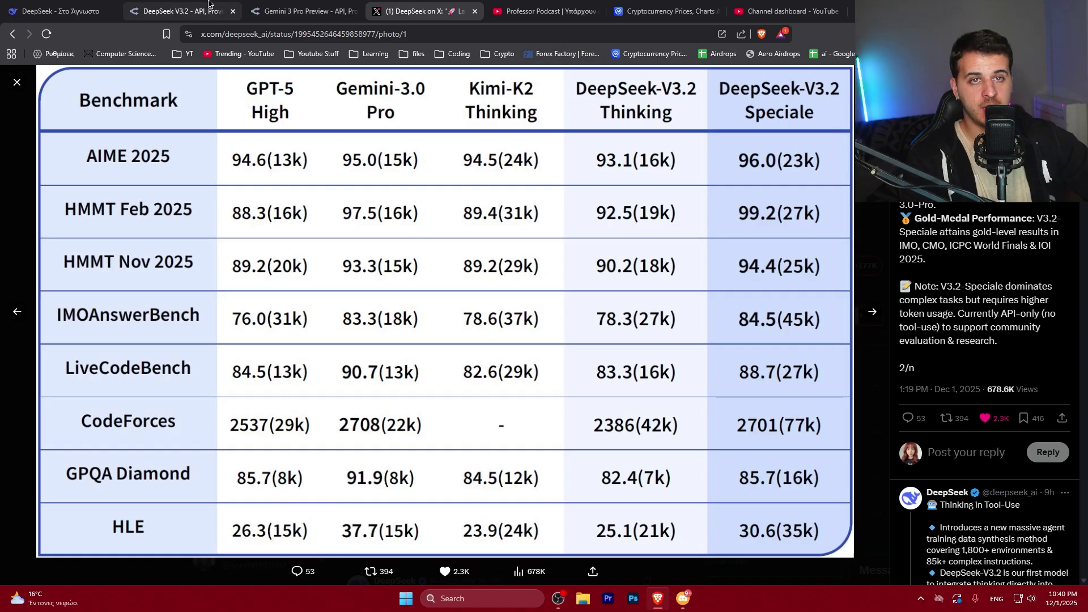
pyautogui.hotkey('ctrl', '4')
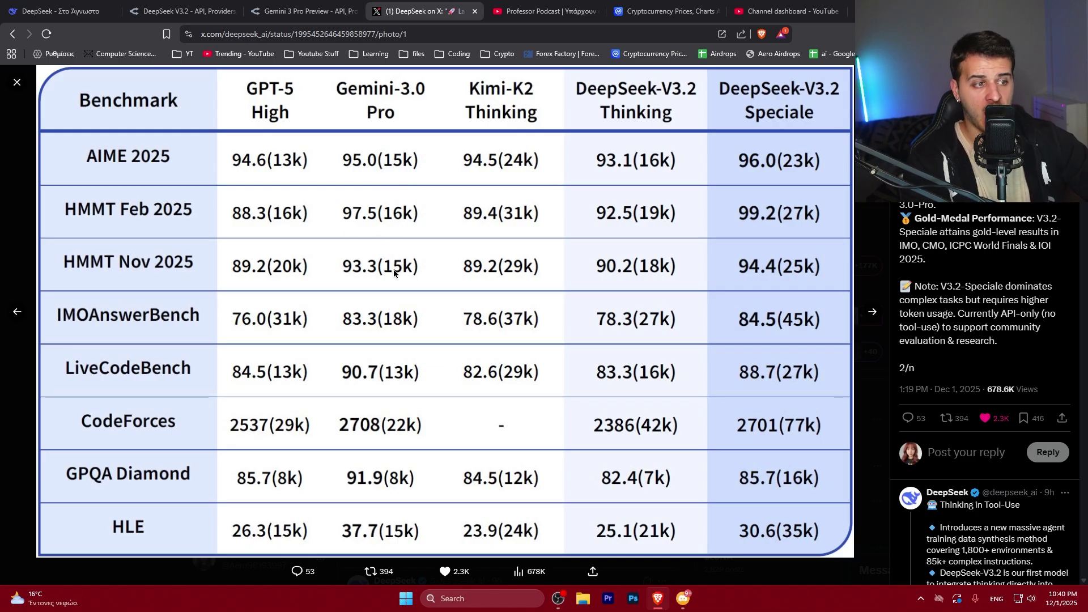
pyautogui.click(271, 3)
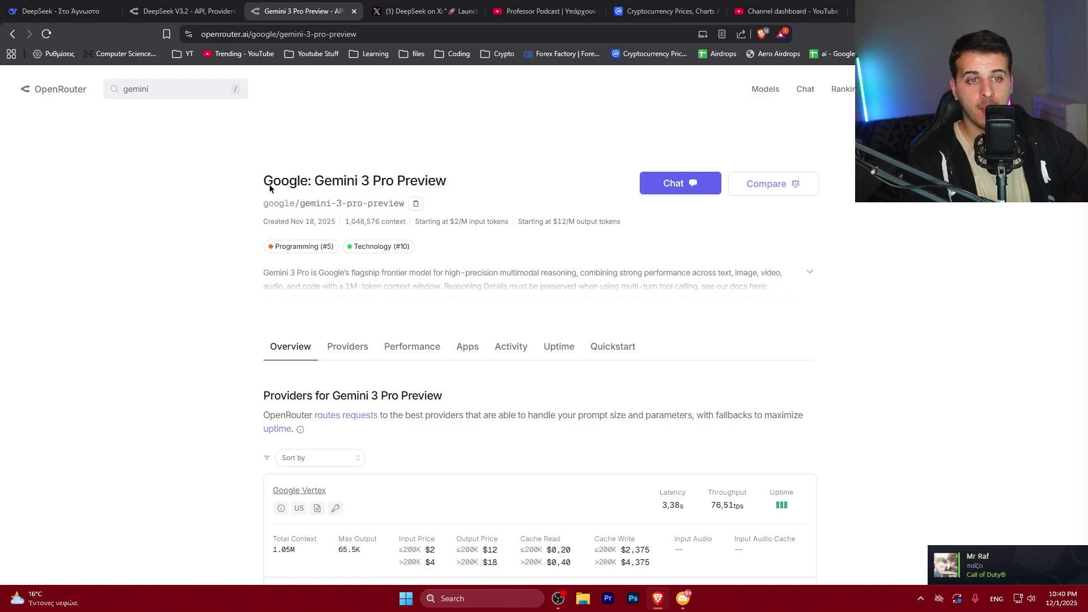
pyautogui.tripleClick(414, 184)
pyautogui.click(421, 6)
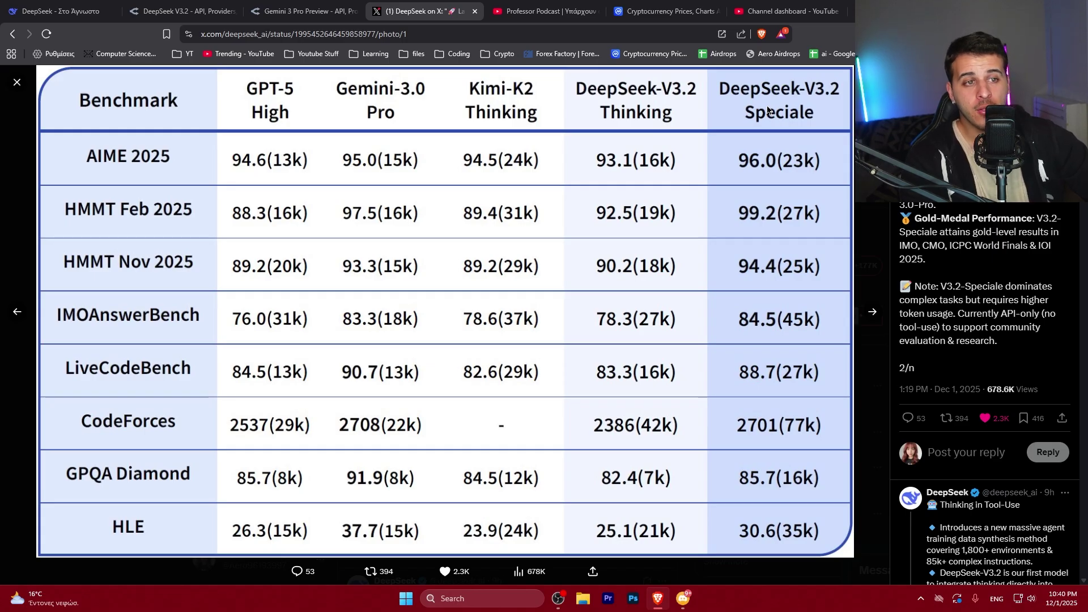
pyautogui.click(183, 11)
pyautogui.click(176, 91)
# Step: Search 'gpt 5', open GPT-5.1 and compare its $10/M output price with the benchmark table
pyautogui.write('g')
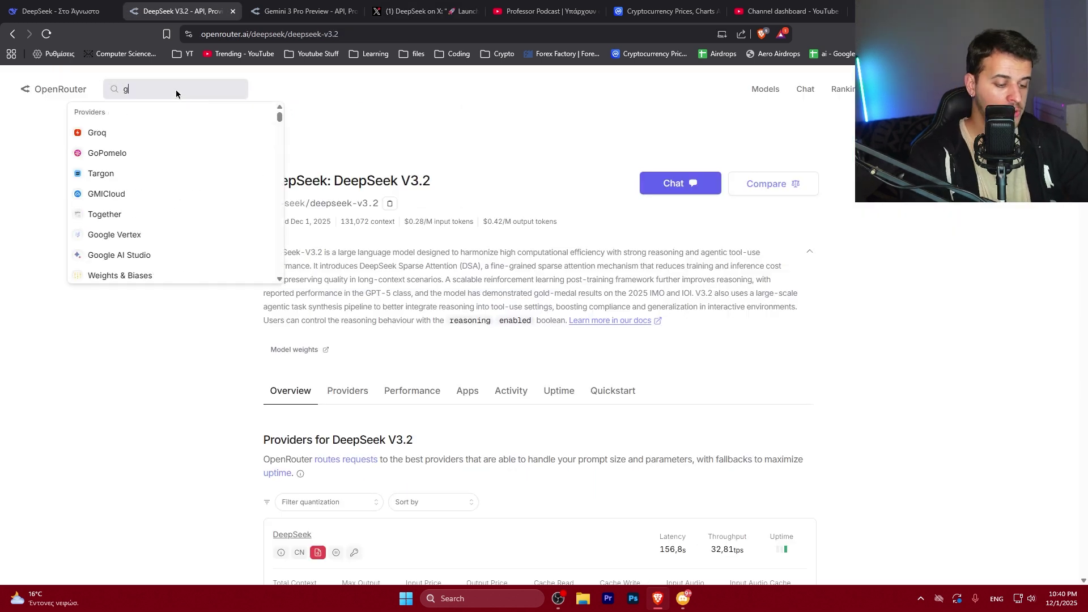
pyautogui.write('pt 5')
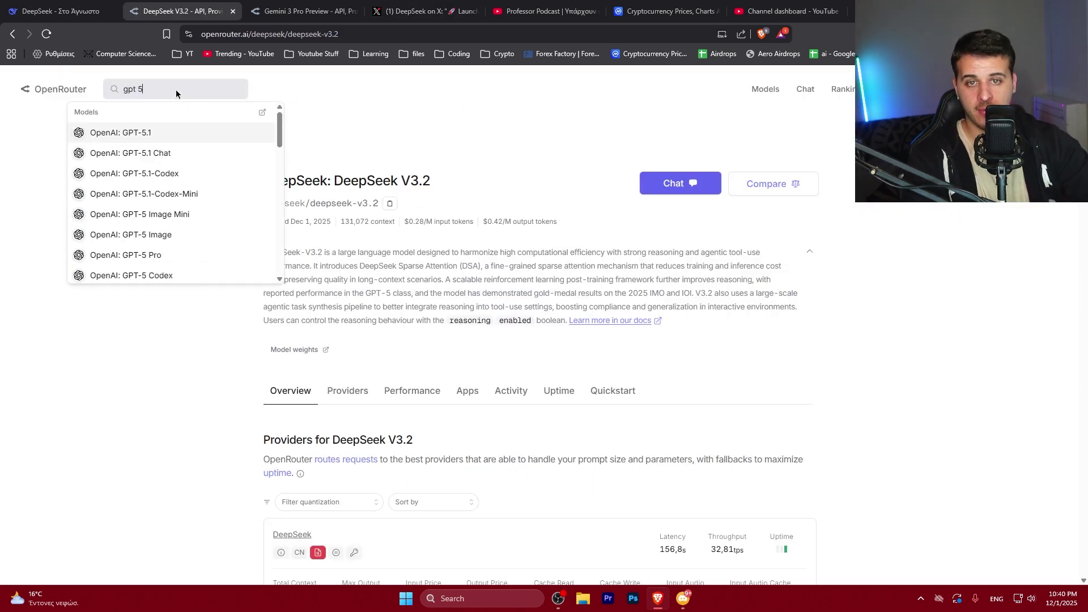
pyautogui.click(130, 136)
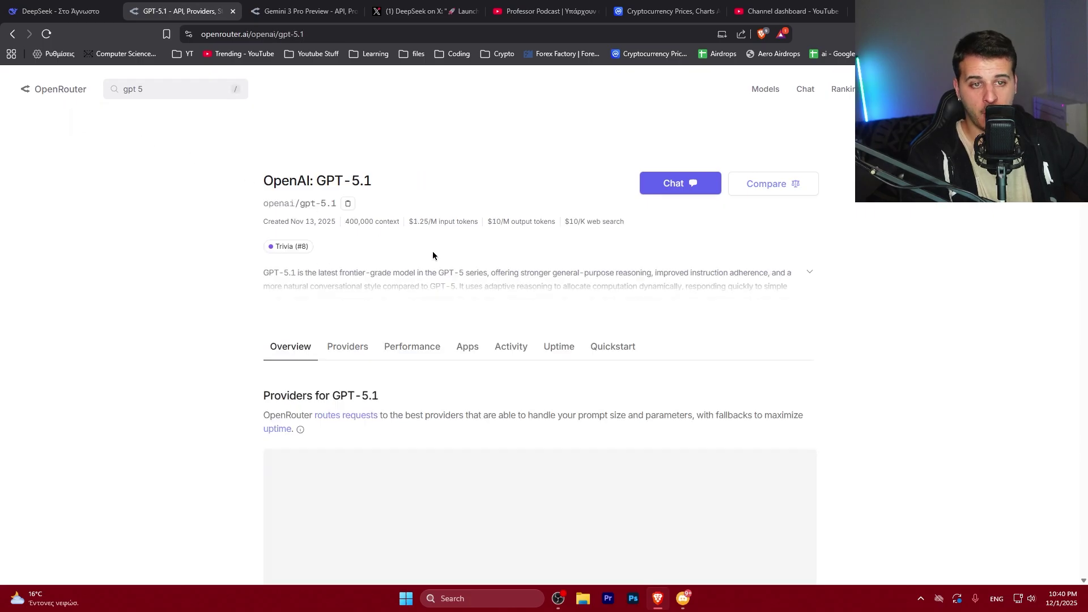
pyautogui.moveTo(479, 227); pyautogui.dragTo(545, 222)
pyautogui.click(425, 11)
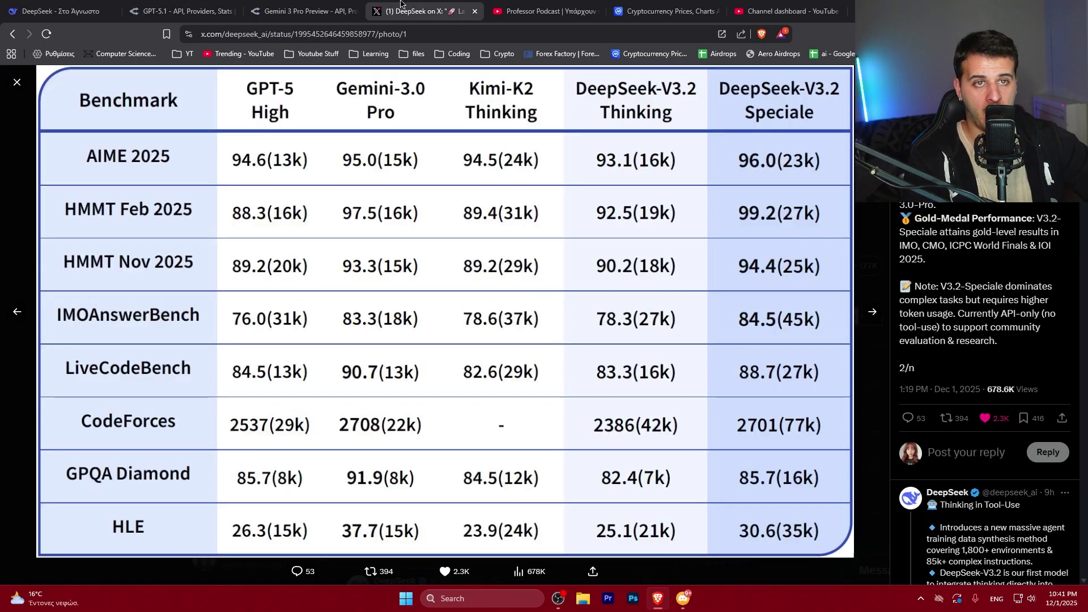
pyautogui.hotkey('ctrl', '2')
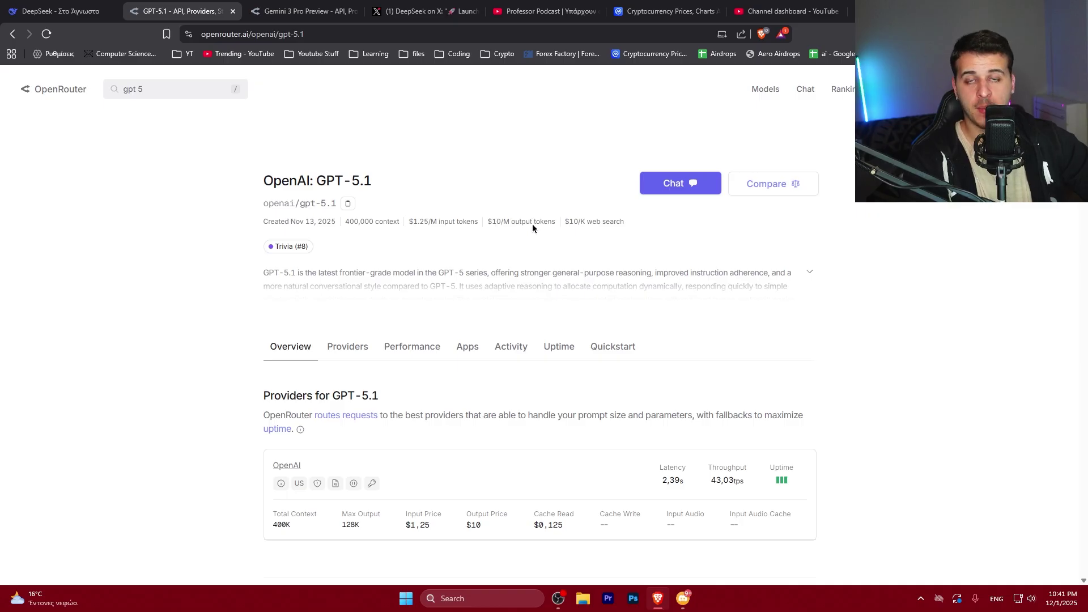
pyautogui.click(425, 11)
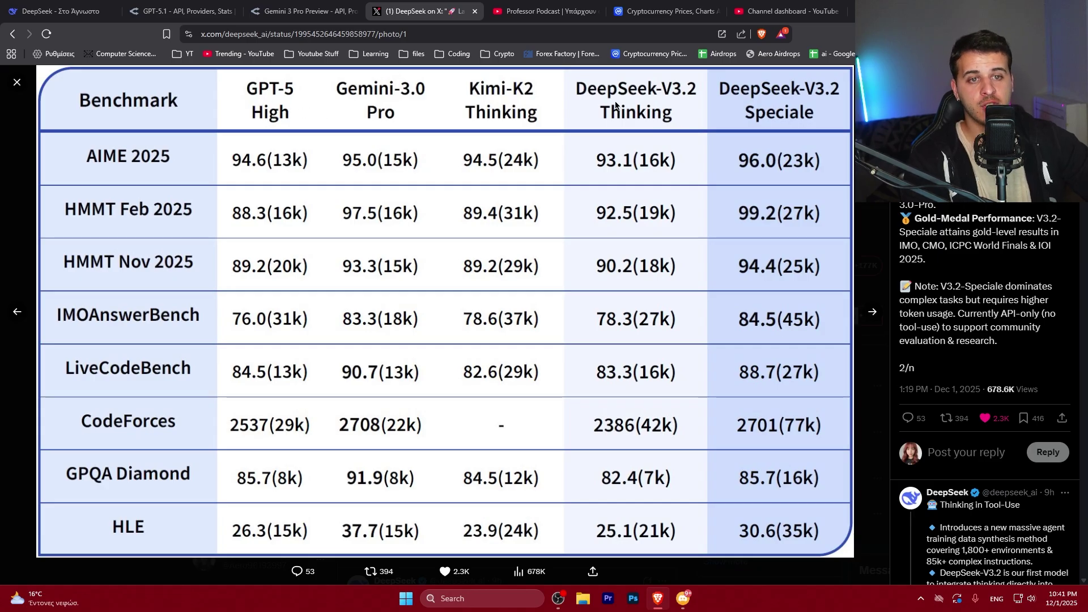
# Step: Search 'sonnet', highlight Claude Sonnet 4.5's $15/M output price and check it against the benchmark table
pyautogui.click(300, 10)
pyautogui.doubleClick(145, 86)
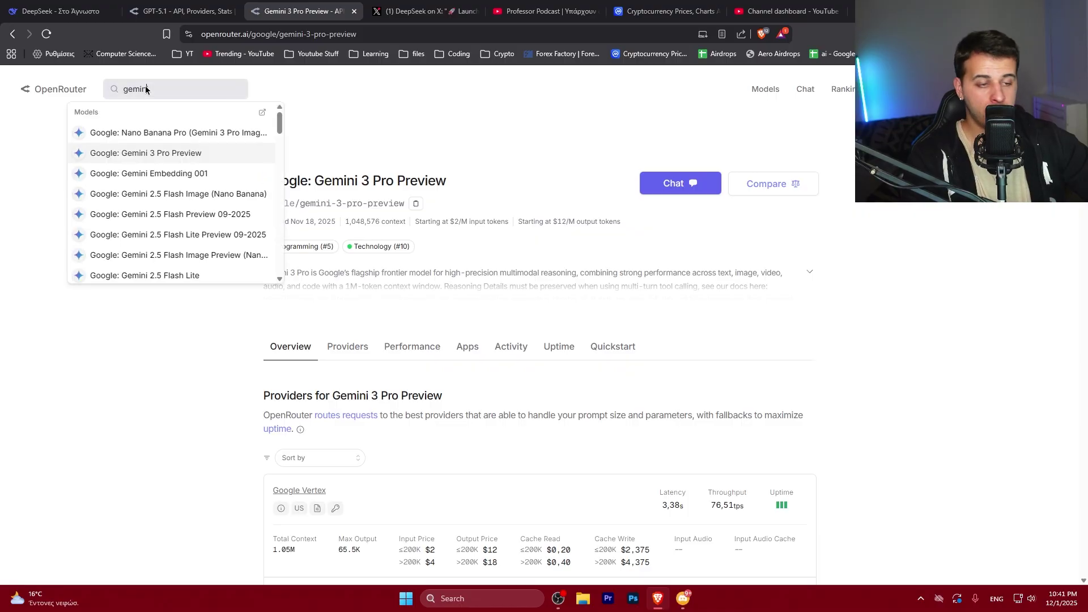
pyautogui.write('4.5 co')
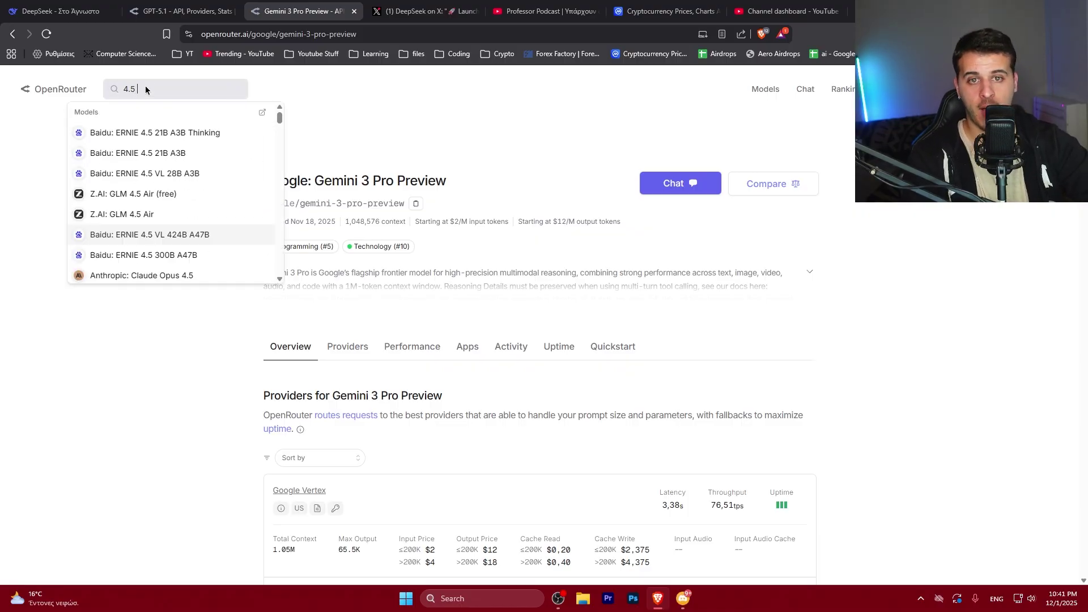
pyautogui.press('BackSpace')
pyautogui.press('BackSpace')
pyautogui.write('sonnet')
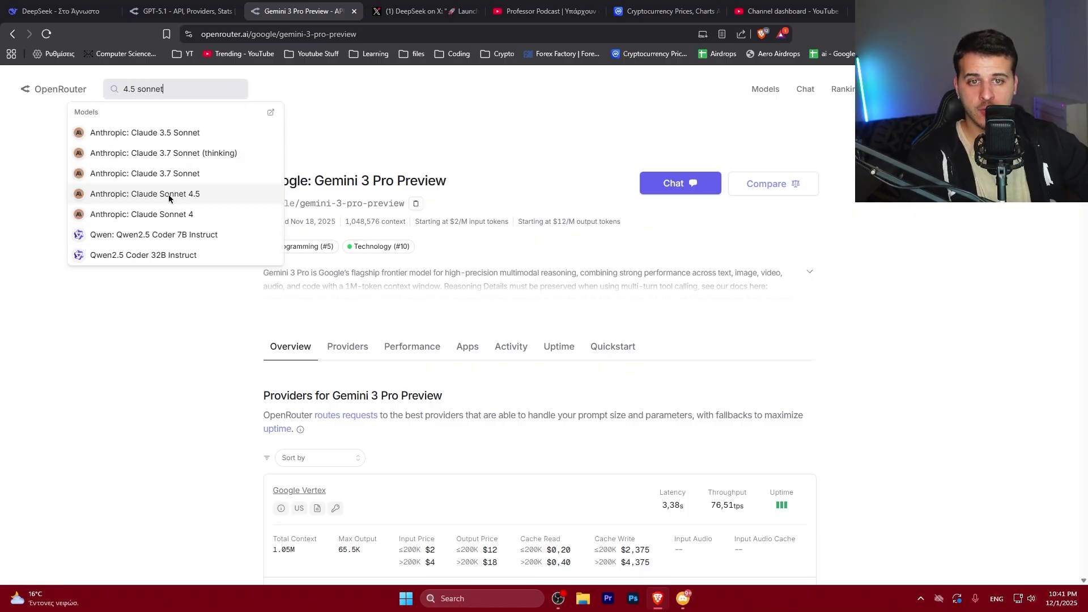
pyautogui.click(168, 193)
pyautogui.moveTo(521, 229); pyautogui.dragTo(640, 231)
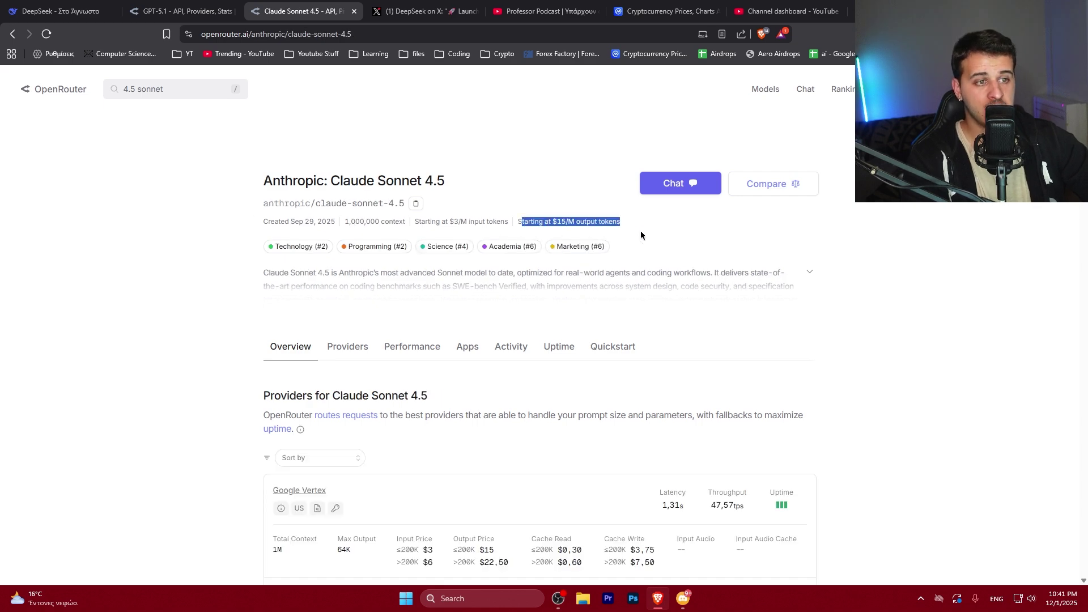
pyautogui.click(640, 231)
pyautogui.moveTo(554, 223); pyautogui.dragTo(658, 224)
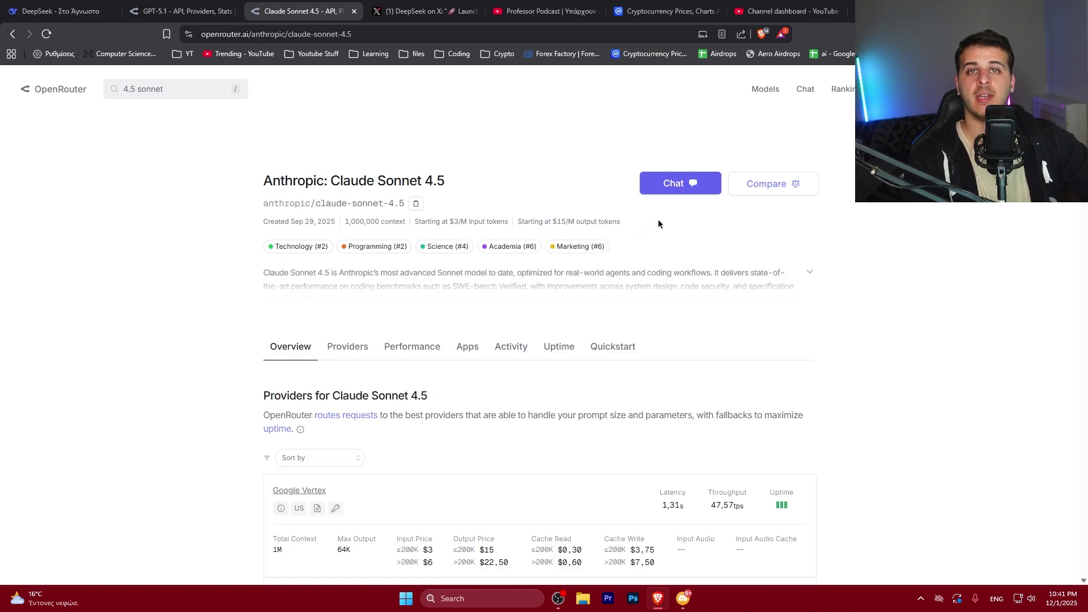
pyautogui.click(431, 11)
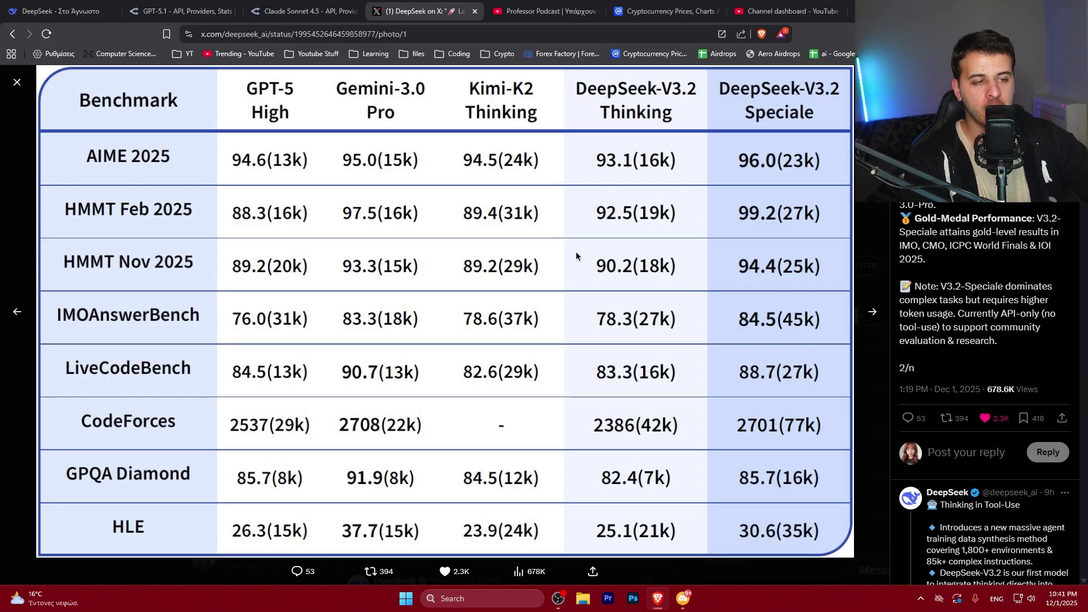
pyautogui.press('Escape')
# Step: Scroll the DeepSeek thread, then close the Claude Sonnet 4.5 and GPT-5.1 OpenRouter tabs
pyautogui.scroll(-10, 537, 268)
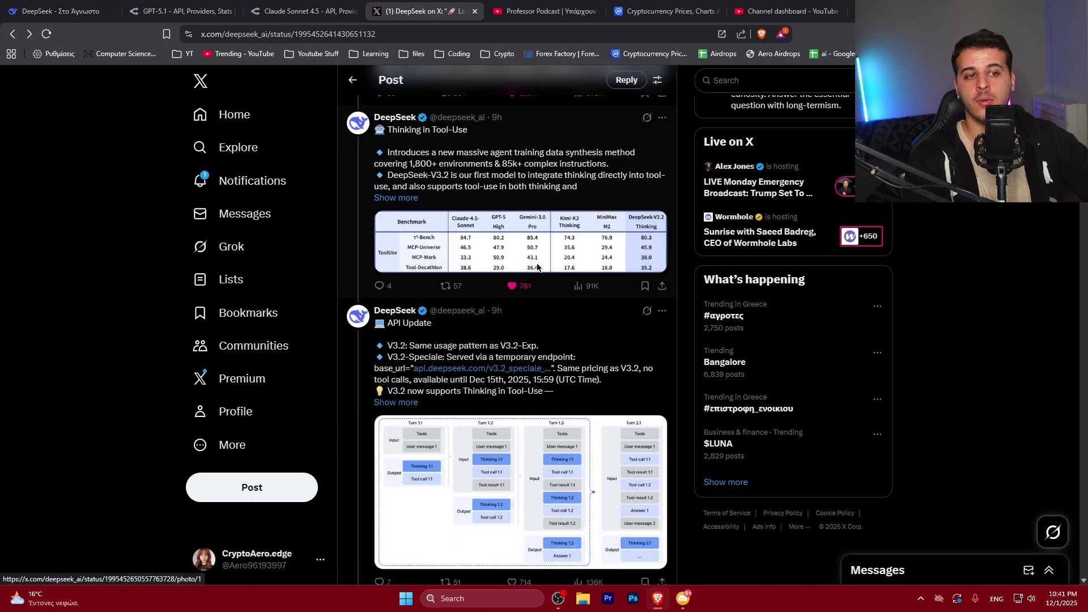
pyautogui.scroll(-9, 537, 267)
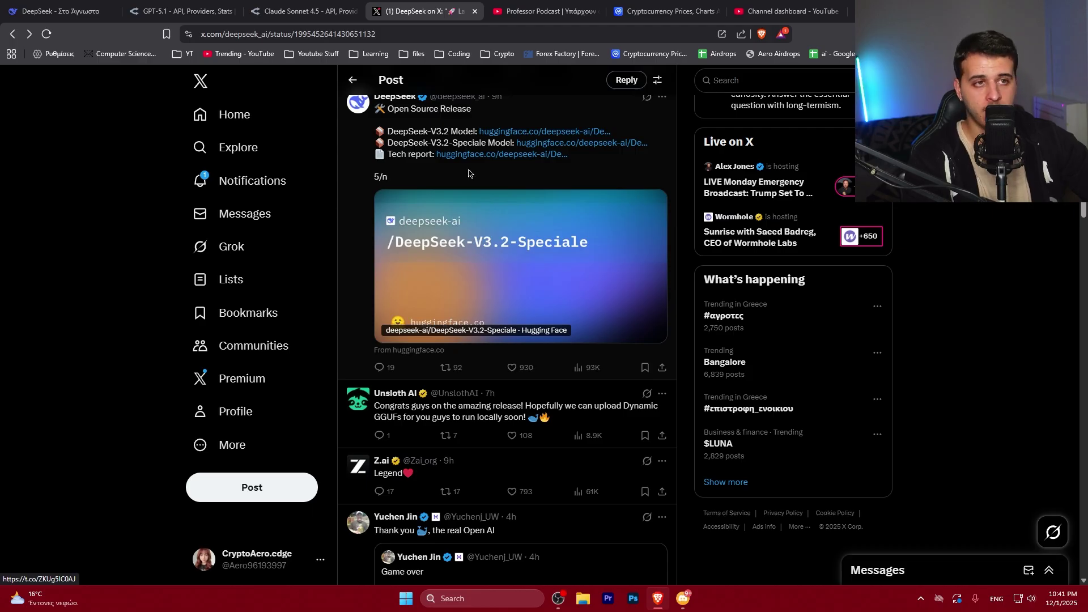
pyautogui.click(304, 11)
pyautogui.click(193, 11)
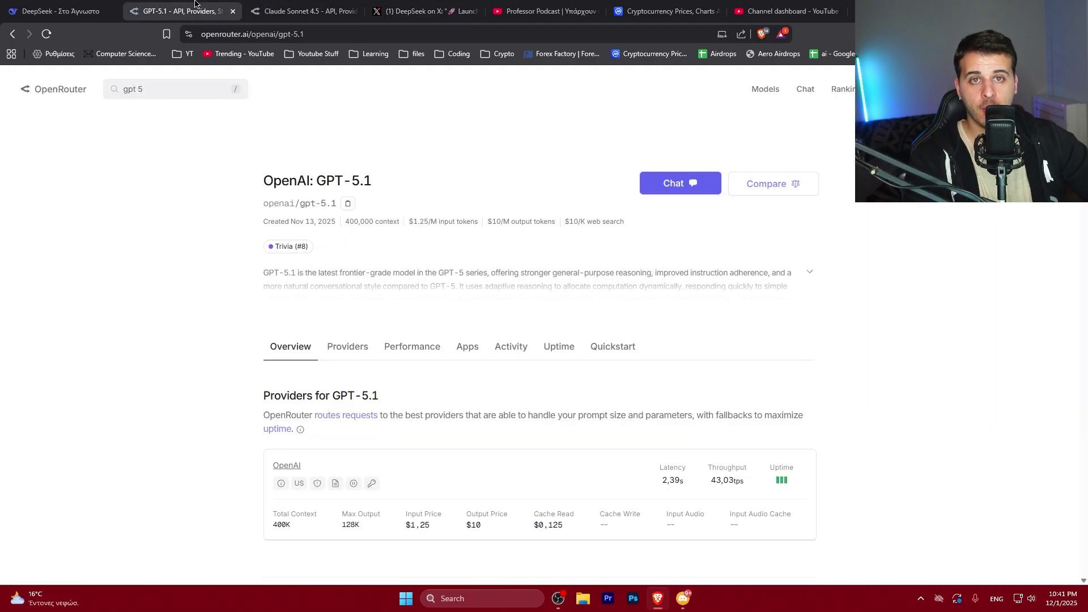
pyautogui.click(343, 13)
pyautogui.click(354, 11)
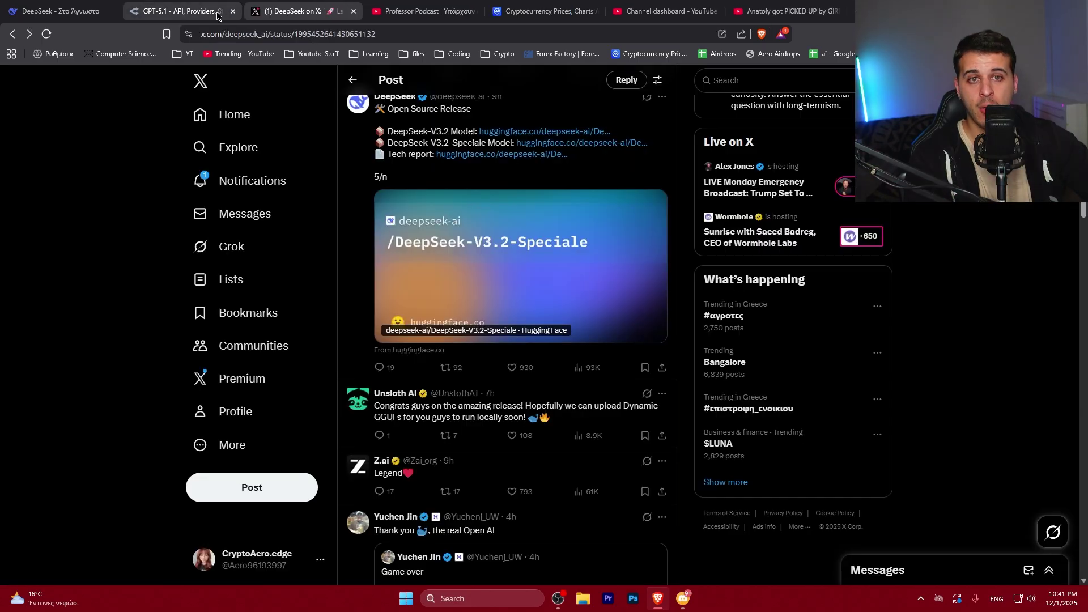
pyautogui.click(234, 12)
# Step: In DeepSeek Chat, set the interface language to English through account Settings
pyautogui.click(59, 10)
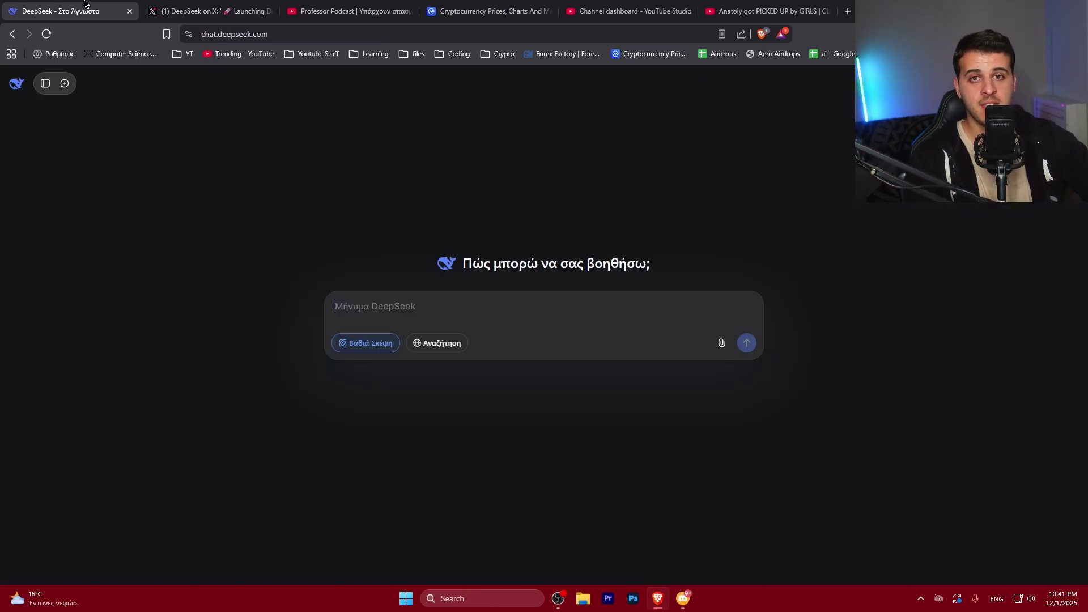
pyautogui.rightClick(183, 236)
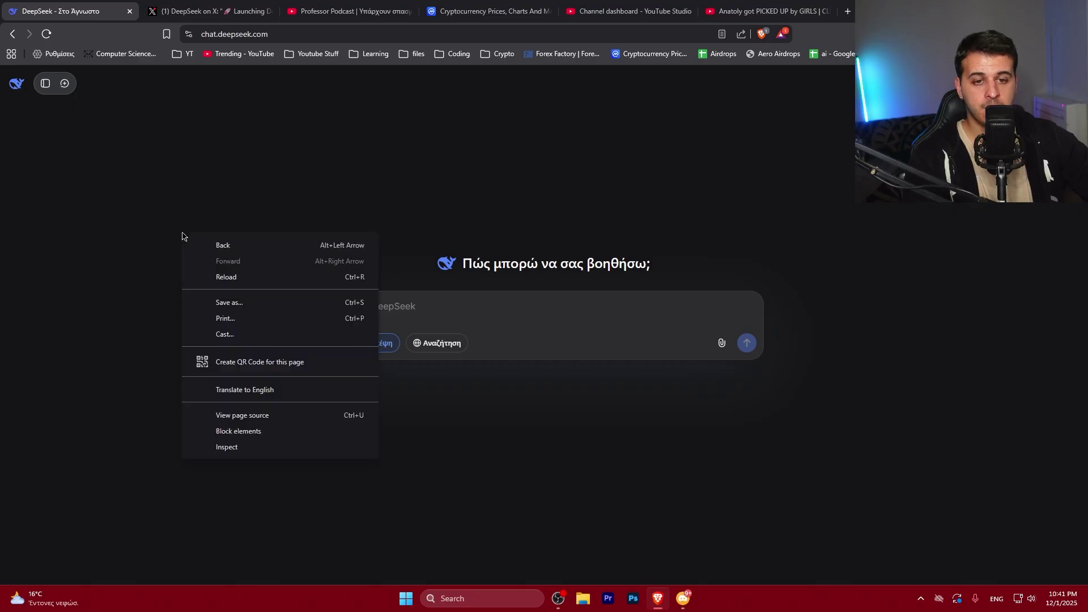
pyautogui.click(46, 83)
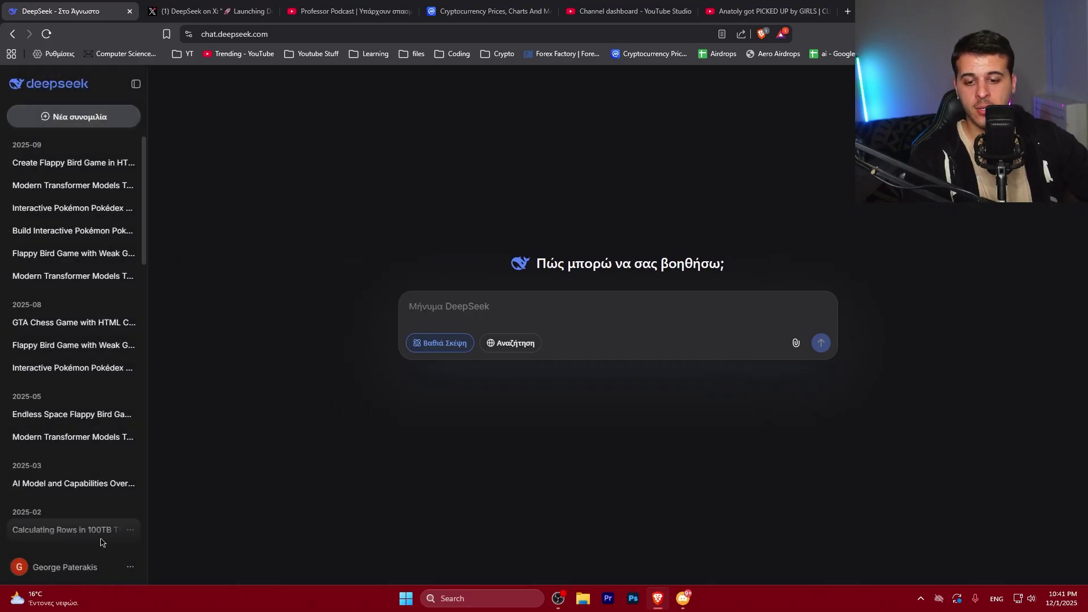
pyautogui.click(125, 564)
pyautogui.click(82, 497)
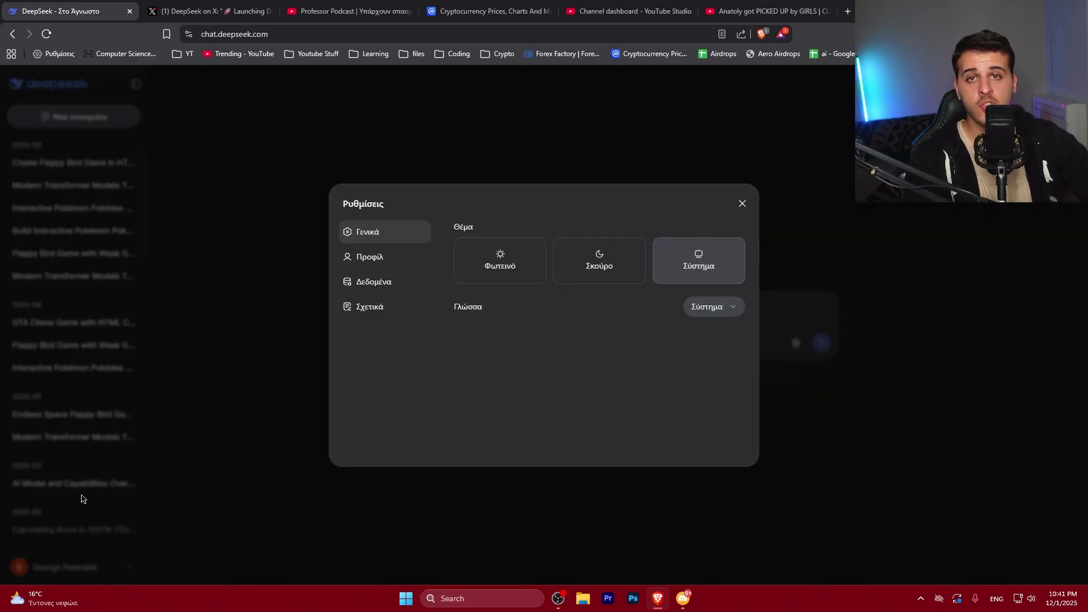
pyautogui.click(207, 162)
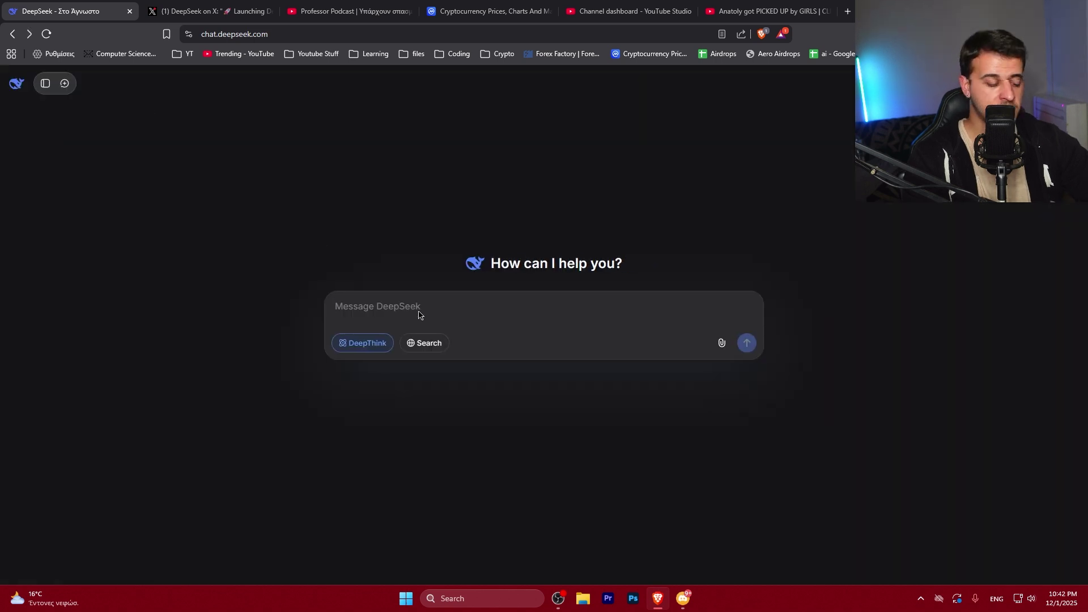
# Step: Send the prompt 'Create a flappy bird game'
pyautogui.write('Cr')
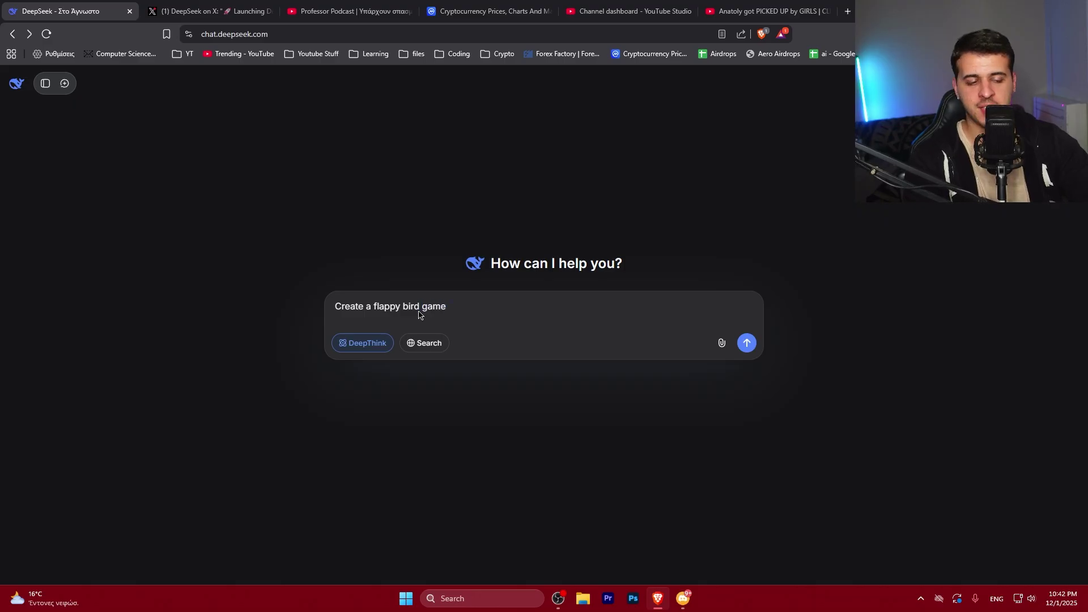
pyautogui.write('eate a flappy bird game')
pyautogui.press('Return')
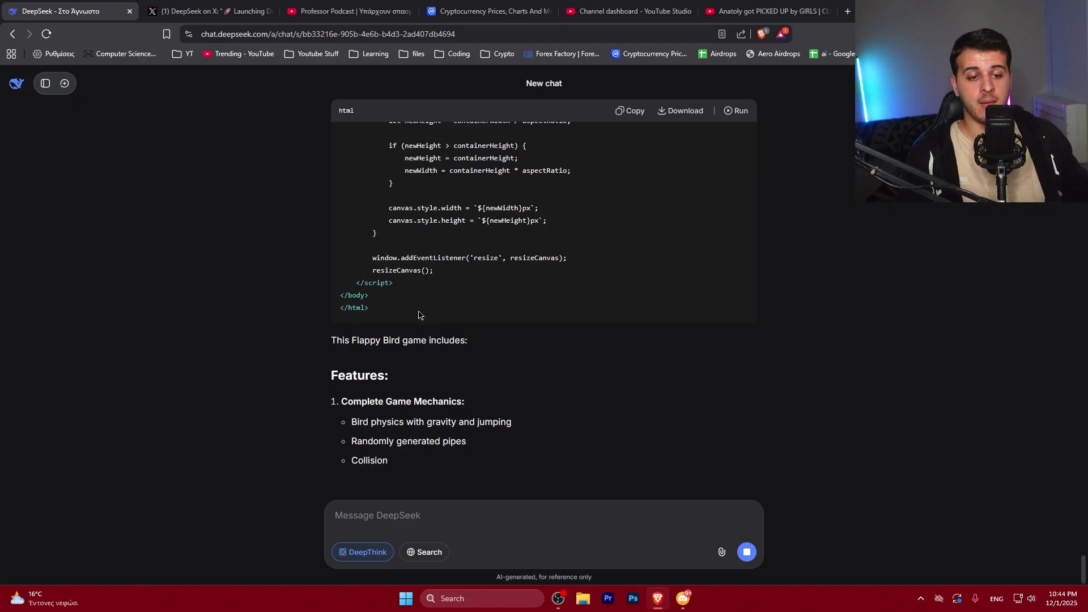
# Step: Run the generated Flappy Bird code in the preview and play a quick round
pyautogui.scroll(15, 761, 157)
pyautogui.click(734, 111)
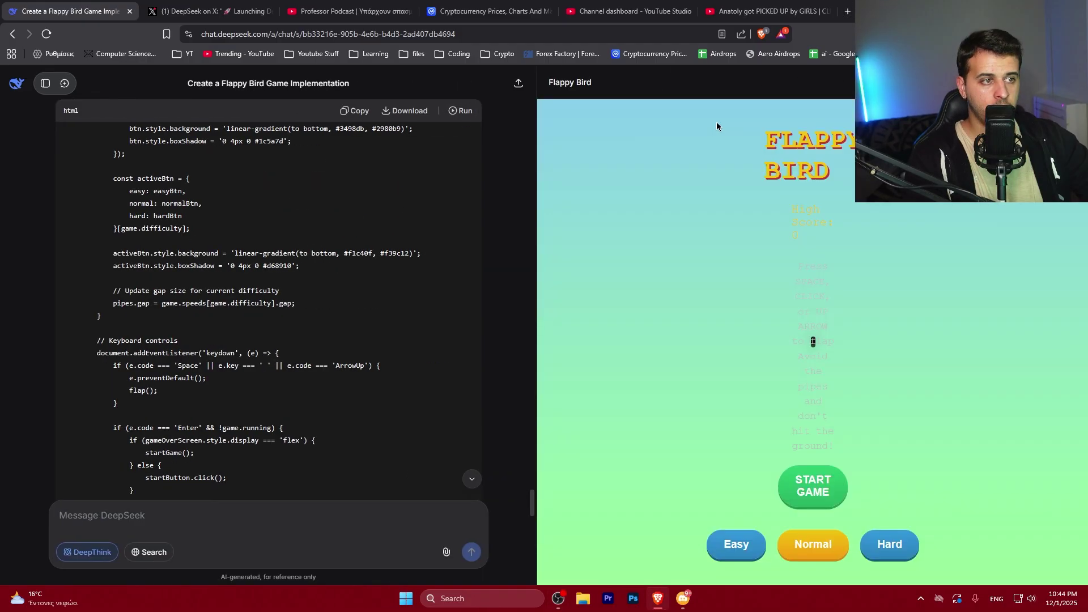
pyautogui.click(814, 487)
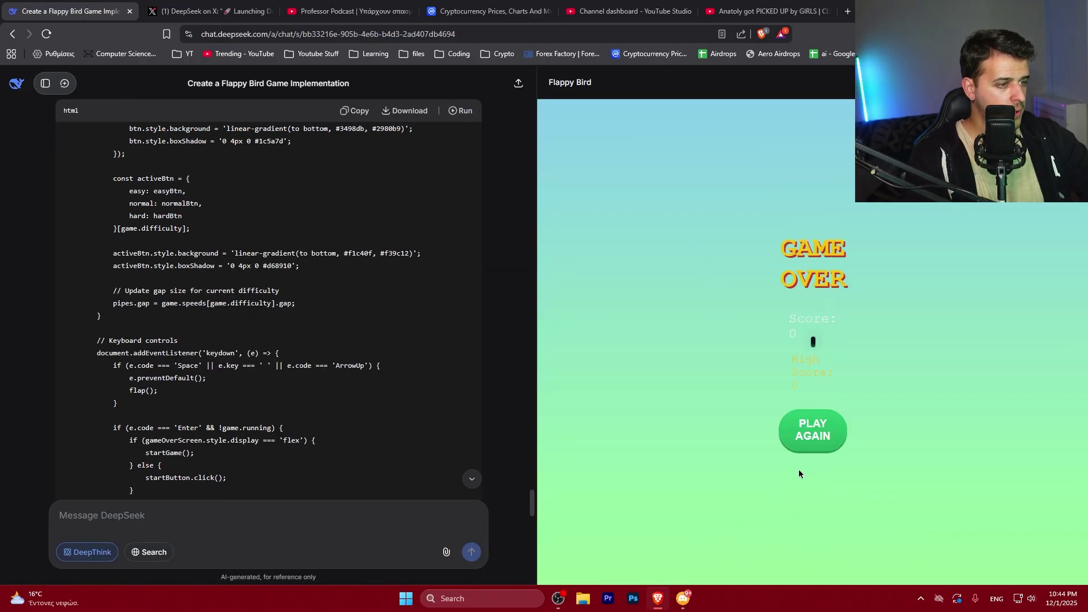
pyautogui.click(810, 436)
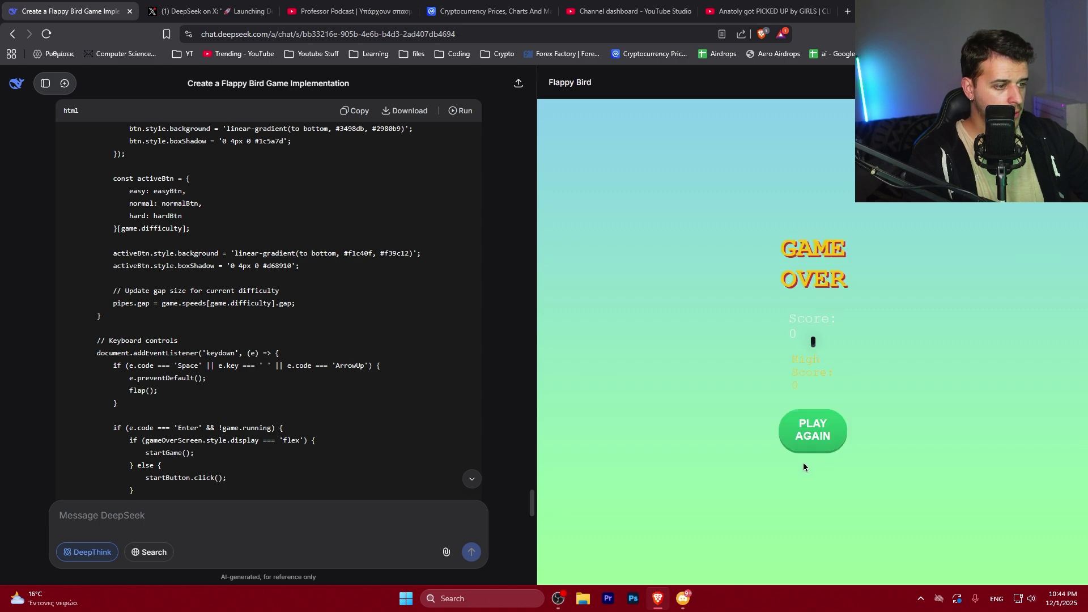
pyautogui.press('Escape')
# Step: Replay on Easy difficulty to a high score of 1, then download the game's HTML file
pyautogui.click(739, 111)
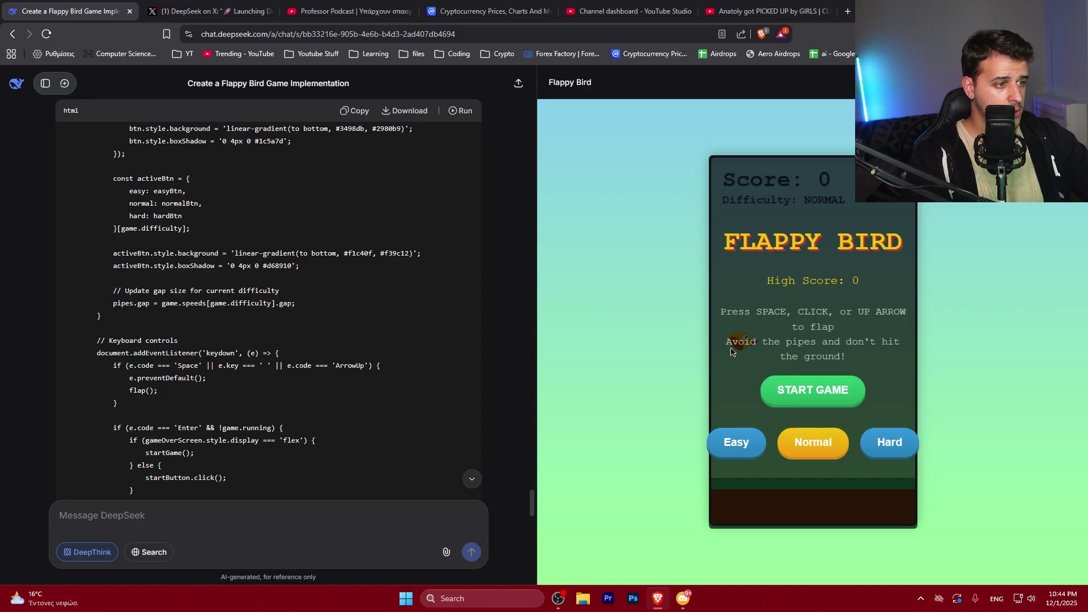
pyautogui.click(725, 443)
pyautogui.click(808, 393)
pyautogui.click(808, 392)
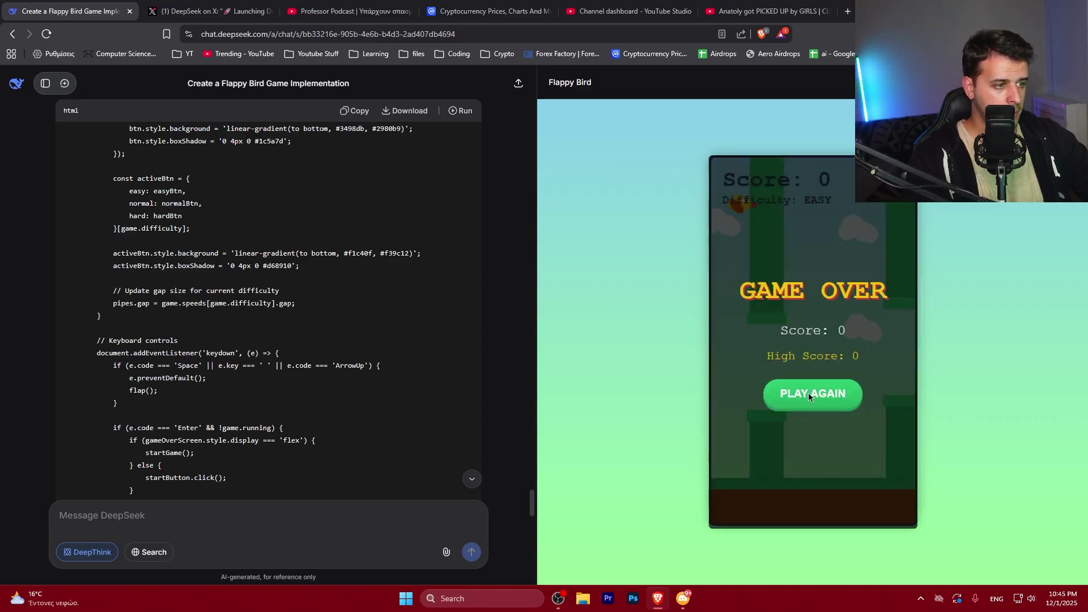
pyautogui.click(807, 393)
pyautogui.click(808, 393)
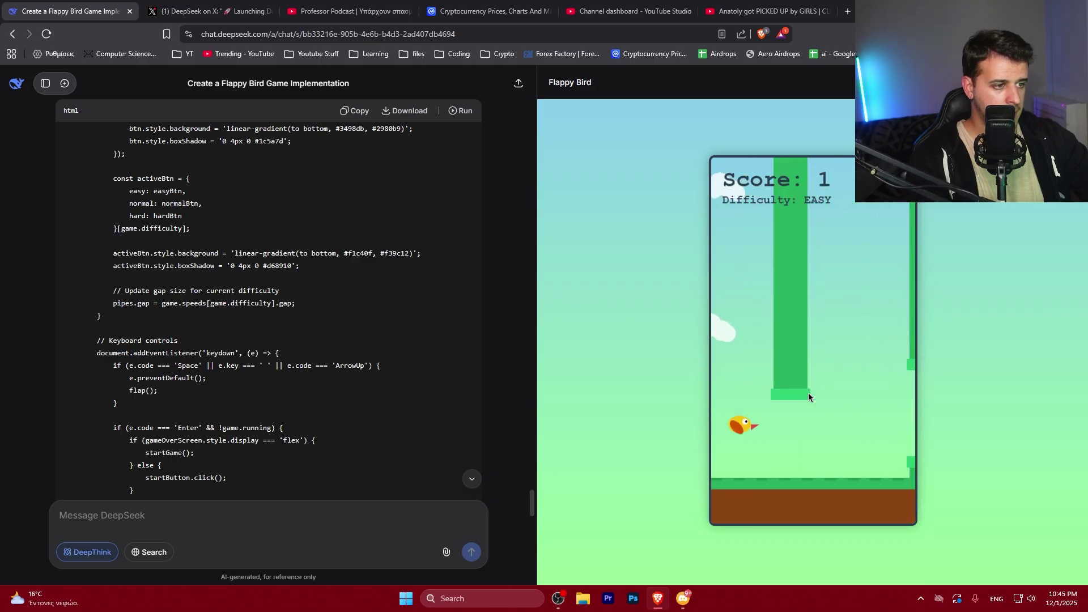
pyautogui.click(807, 392)
pyautogui.click(808, 394)
pyautogui.click(807, 394)
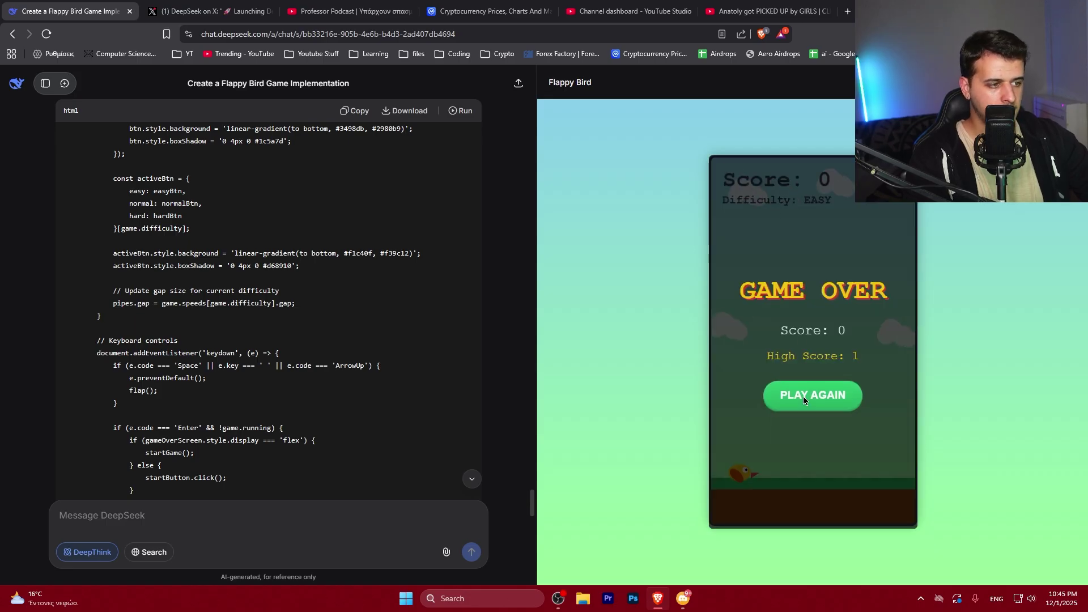
pyautogui.click(803, 395)
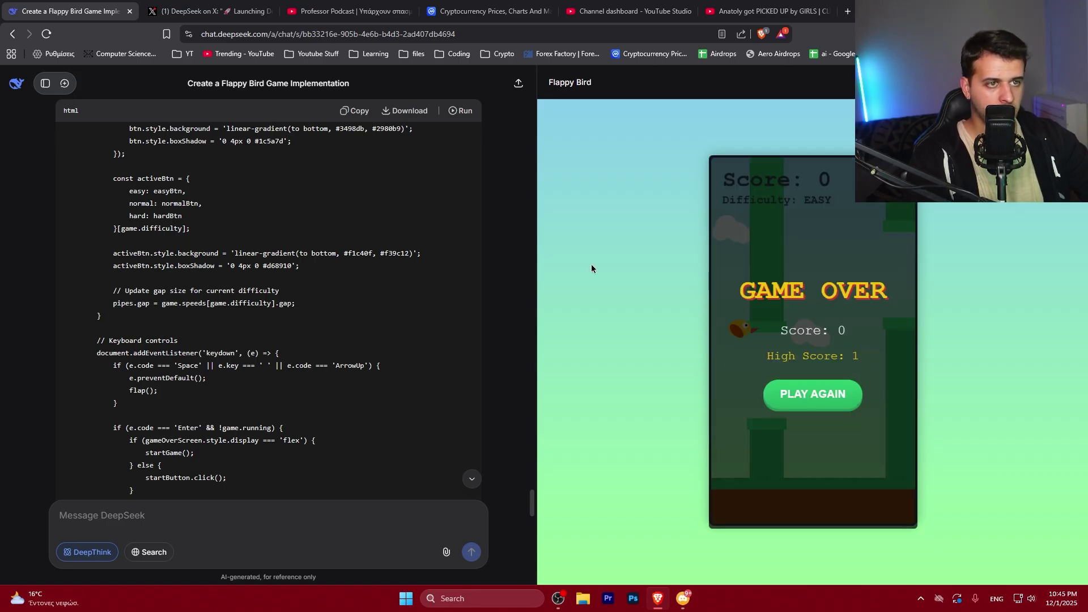
pyautogui.click(409, 113)
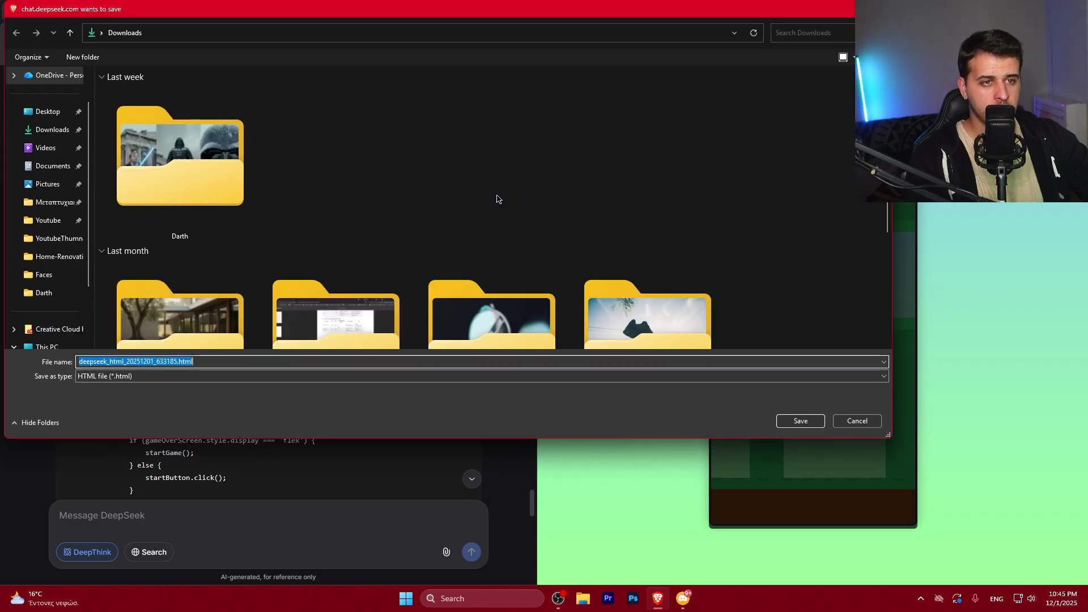
# Step: Save the Flappy Bird HTML file and open it in Brave to test
pyautogui.click(801, 419)
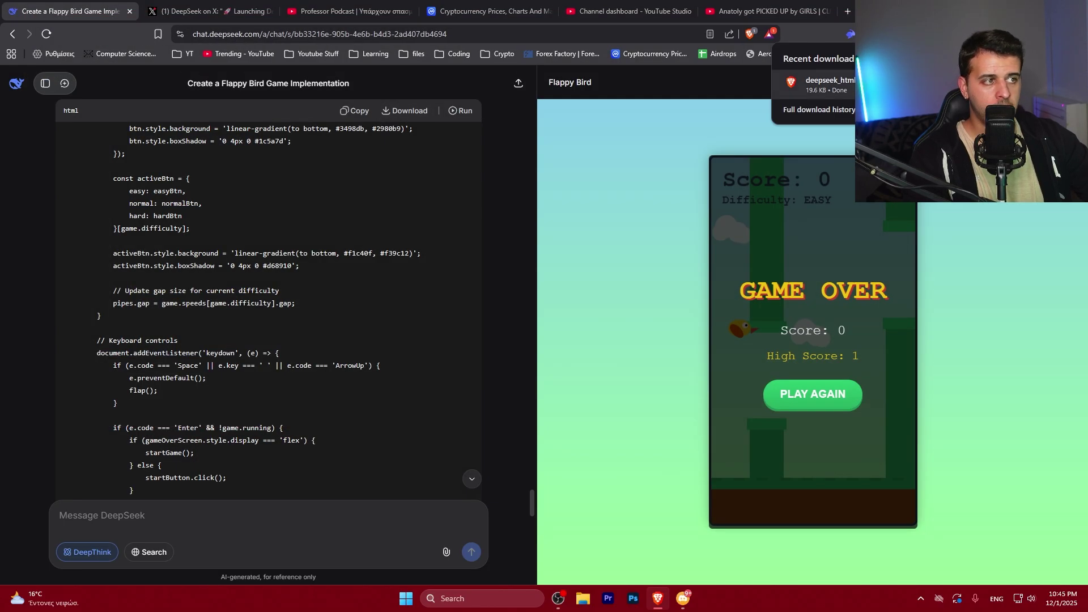
pyautogui.click(827, 84)
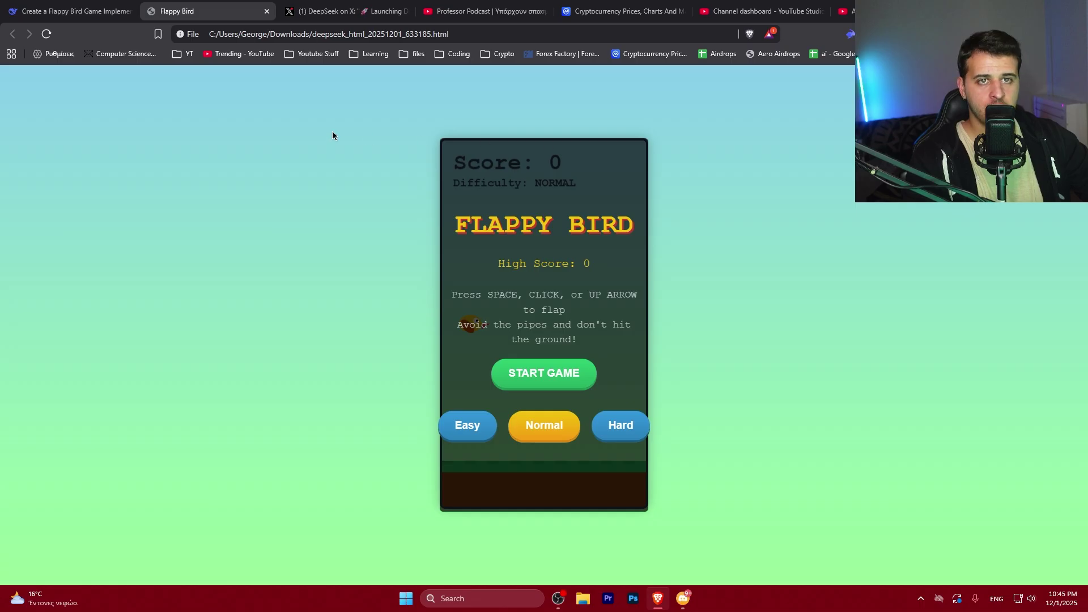
pyautogui.click(547, 368)
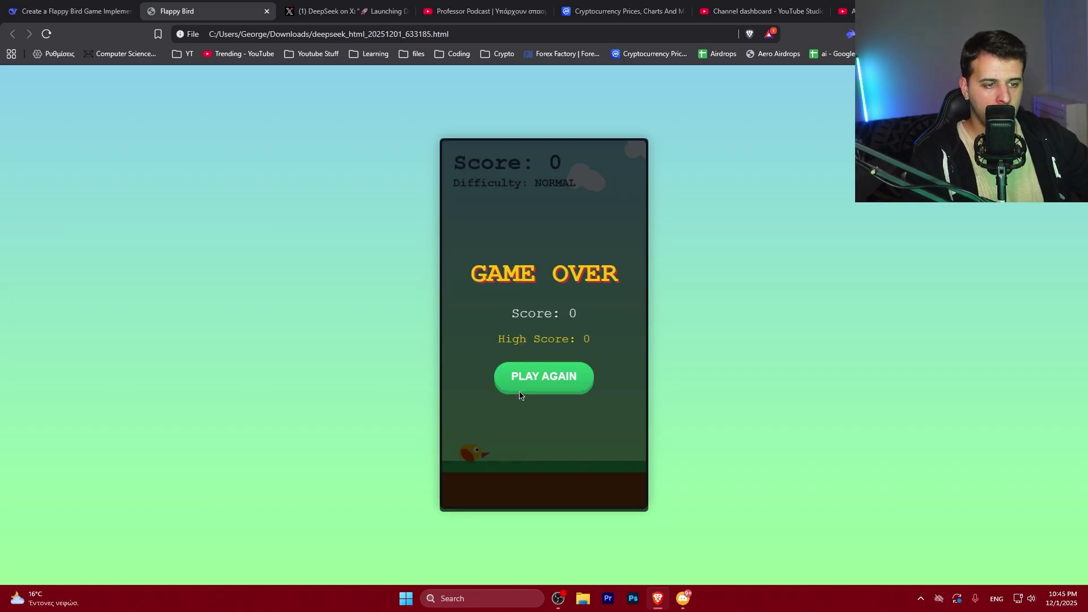
pyautogui.click(46, 34)
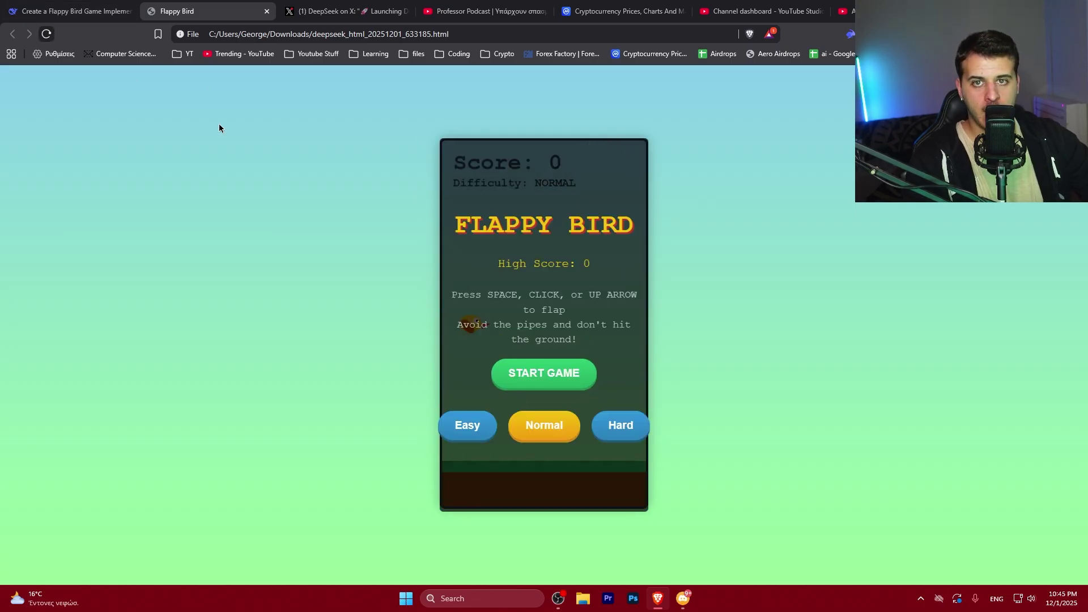
# Step: Play the local game on Easy to a new high score of 1, then close its tab
pyautogui.click(467, 420)
pyautogui.click(534, 381)
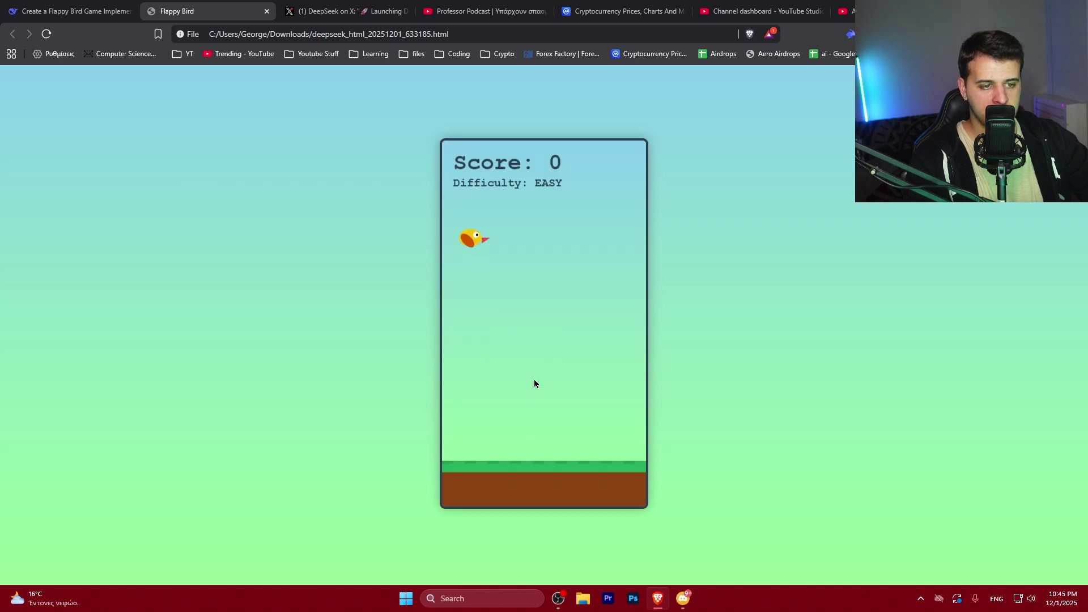
pyautogui.click(534, 379)
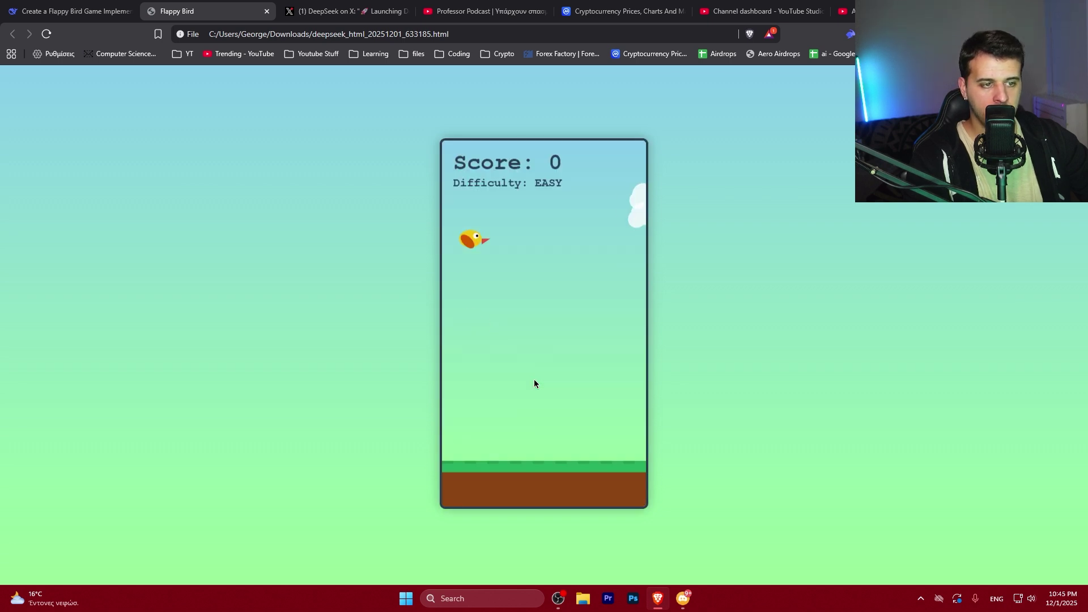
pyautogui.click(534, 379)
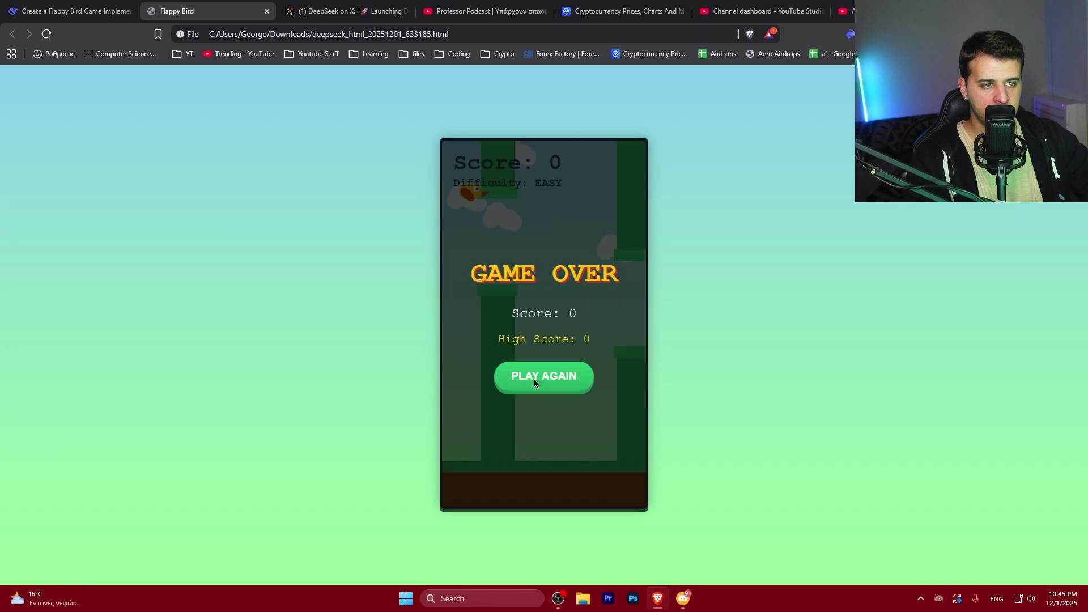
pyautogui.click(533, 384)
pyautogui.click(534, 383)
pyautogui.click(534, 384)
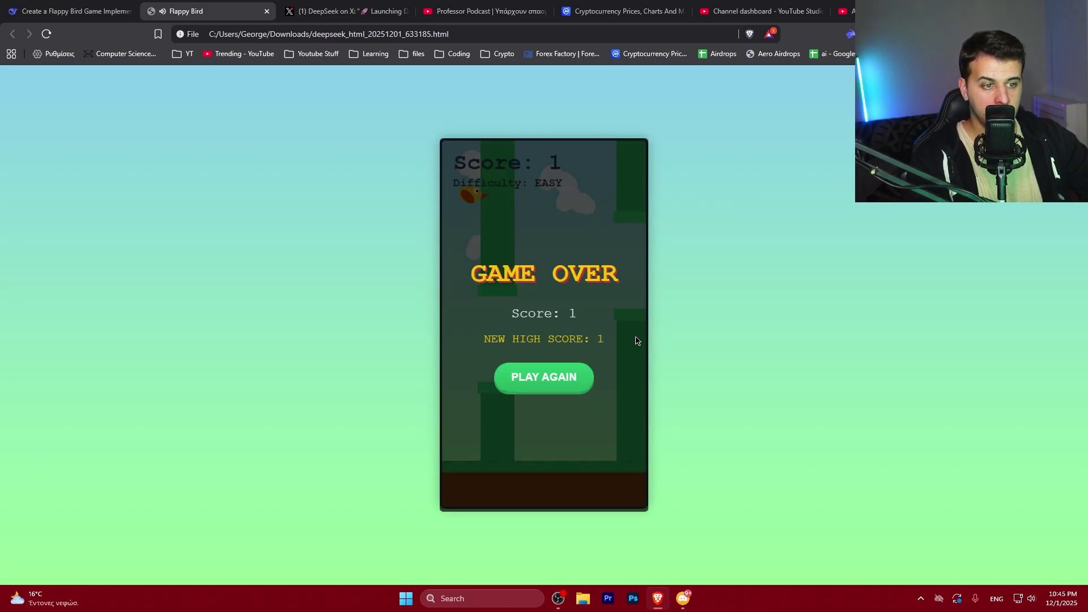
pyautogui.click(138, 6)
pyautogui.click(266, 11)
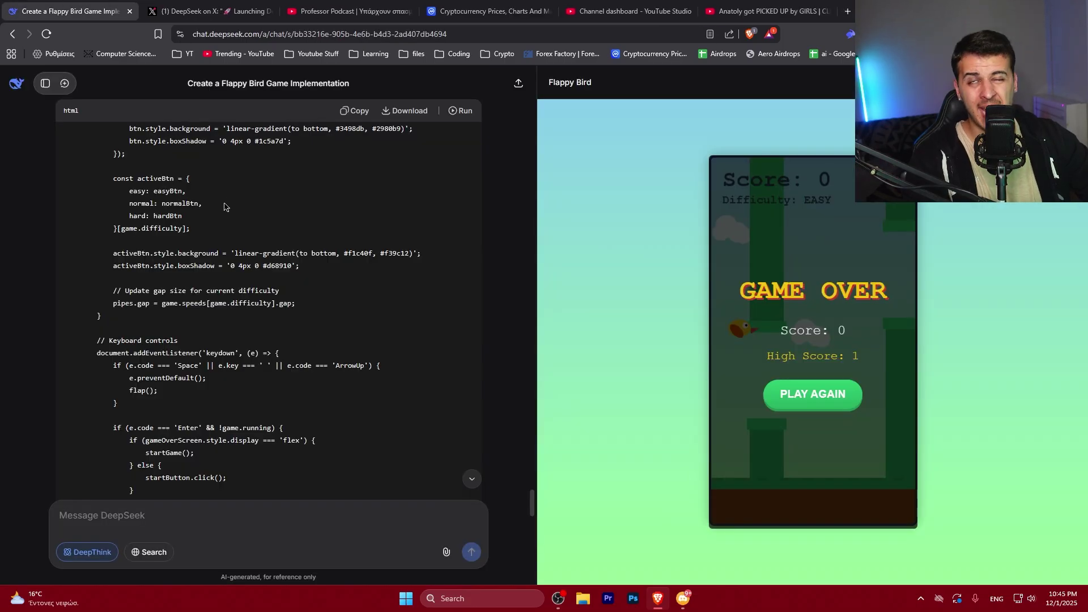
# Step: In a new chat, ask DeepSeek to 'Create a webpage that teaches transformers models to the user'
pyautogui.click(58, 83)
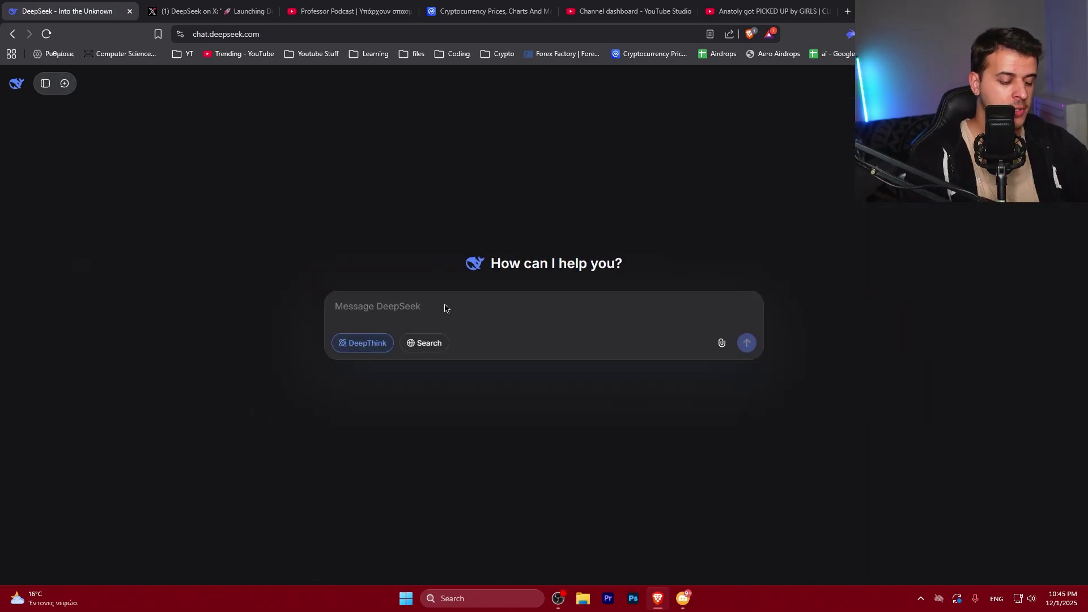
pyautogui.write('Create a webpage that teaches transformers models to the user')
pyautogui.press('Return')
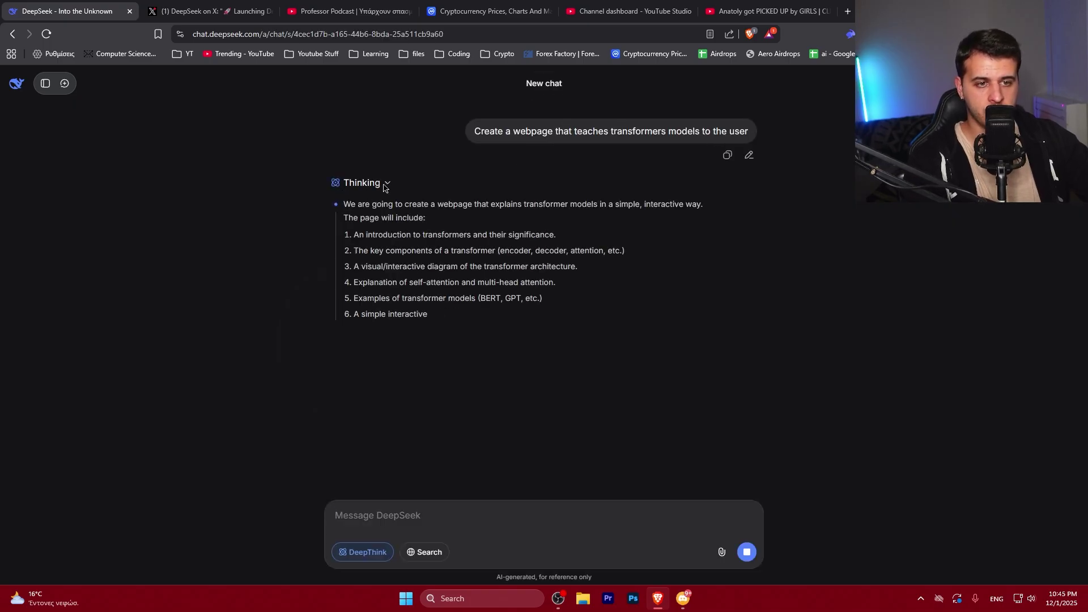
# Step: Read the generated answer, including the planned page contents and the transformers.js paragraph
pyautogui.moveTo(347, 204); pyautogui.dragTo(638, 316)
pyautogui.click(638, 330)
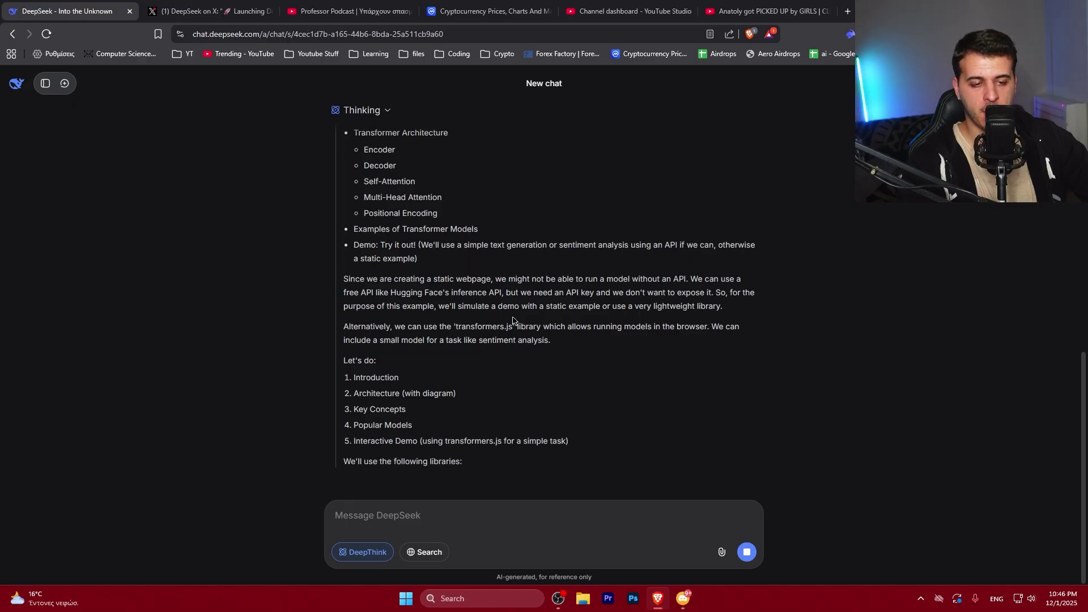
pyautogui.moveTo(340, 275); pyautogui.dragTo(335, 291)
pyautogui.click(685, 463)
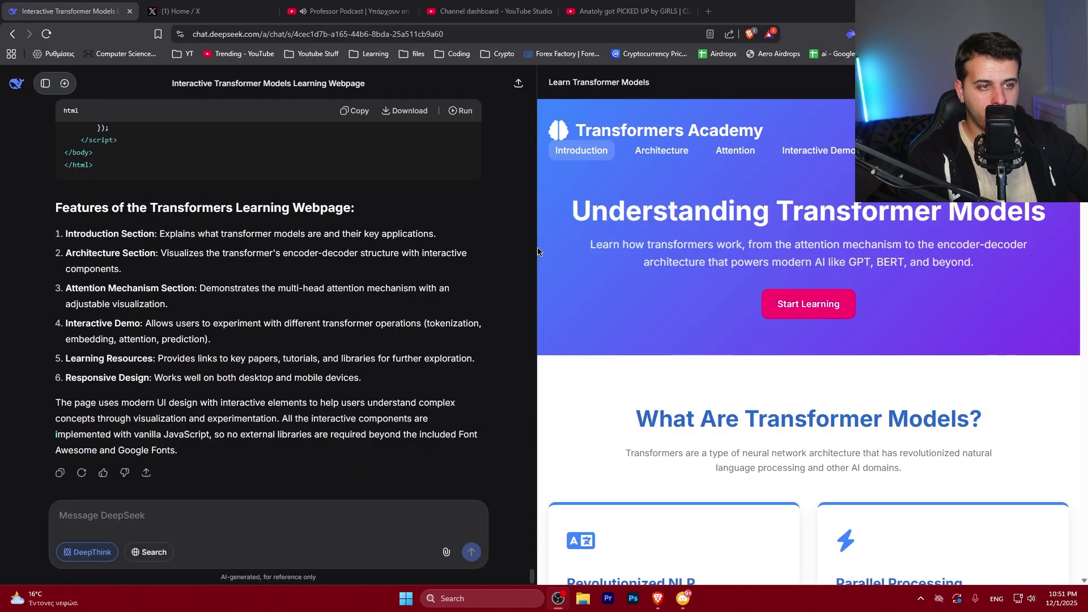
# Step: Download the generated HTML as deepseek_html_20251201_d9de2a.html and open it in a browser tab
pyautogui.click(538, 248)
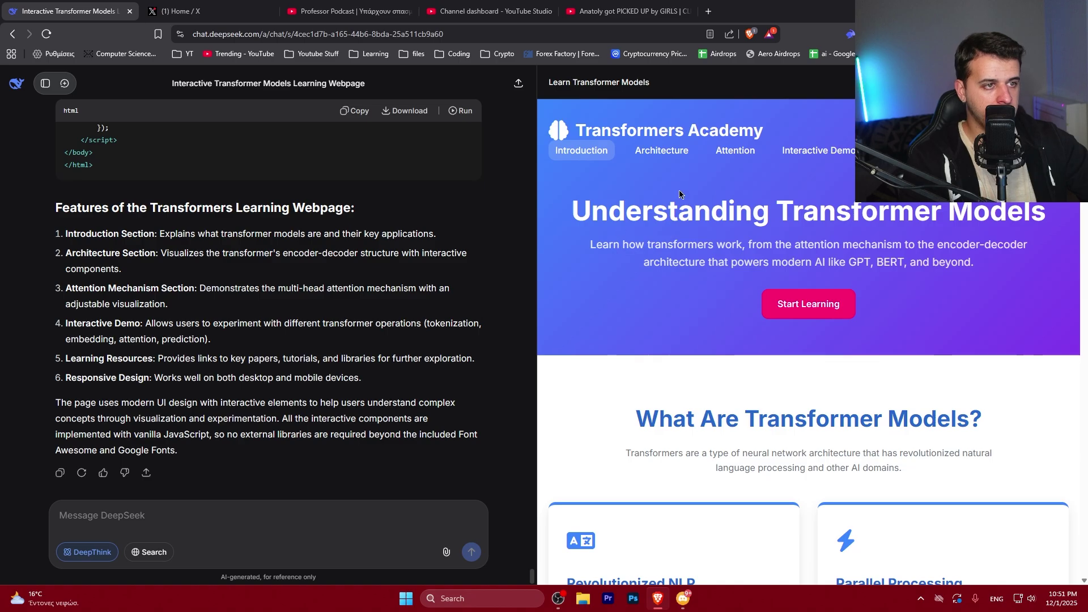
pyautogui.scroll(10, 328, 299)
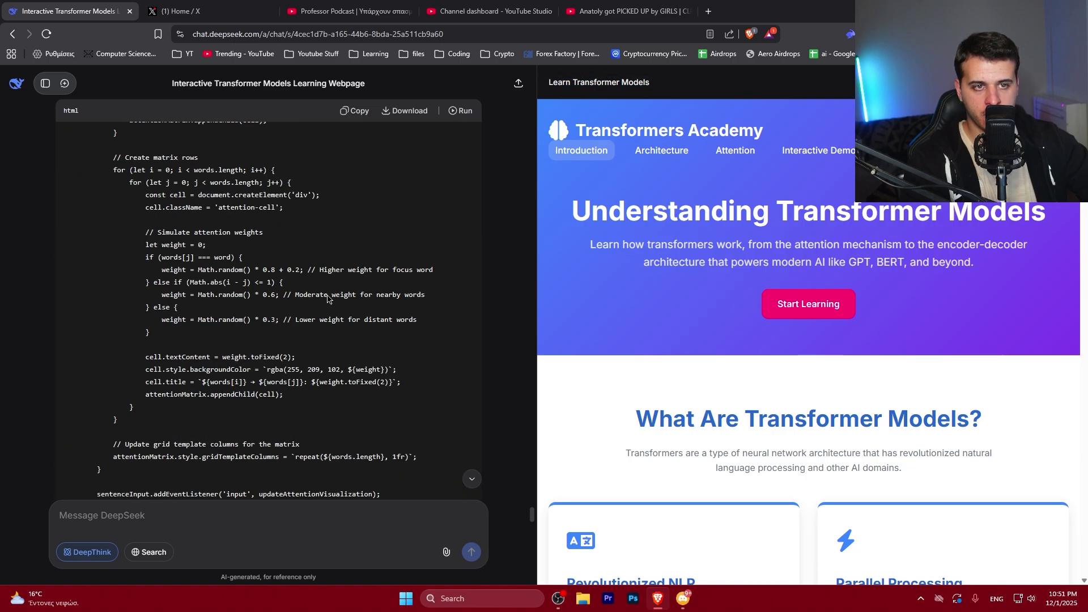
pyautogui.scroll(15, 327, 299)
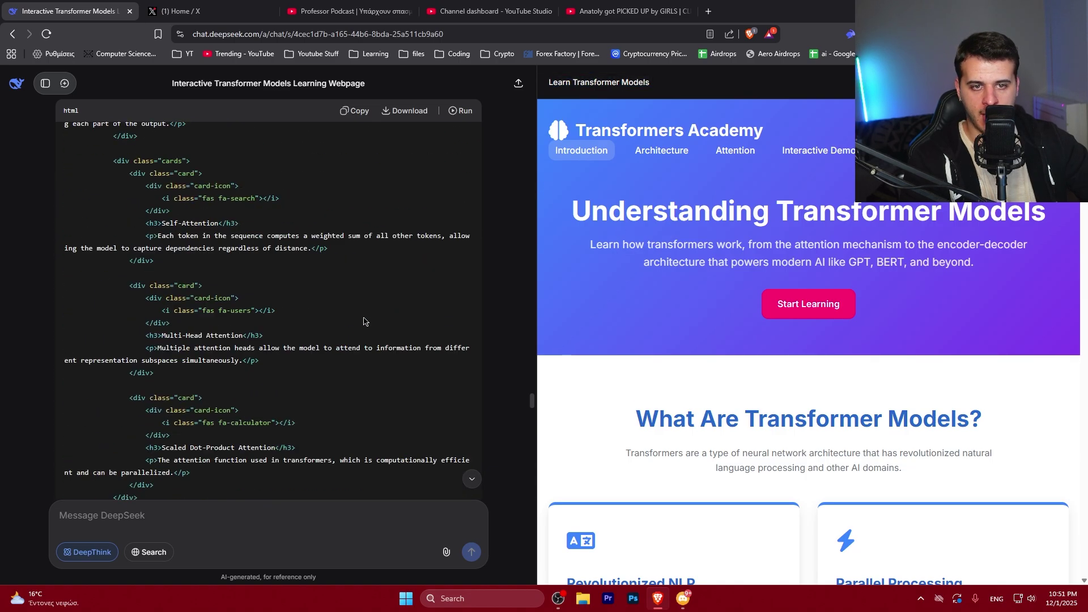
pyautogui.click(404, 110)
pyautogui.click(800, 420)
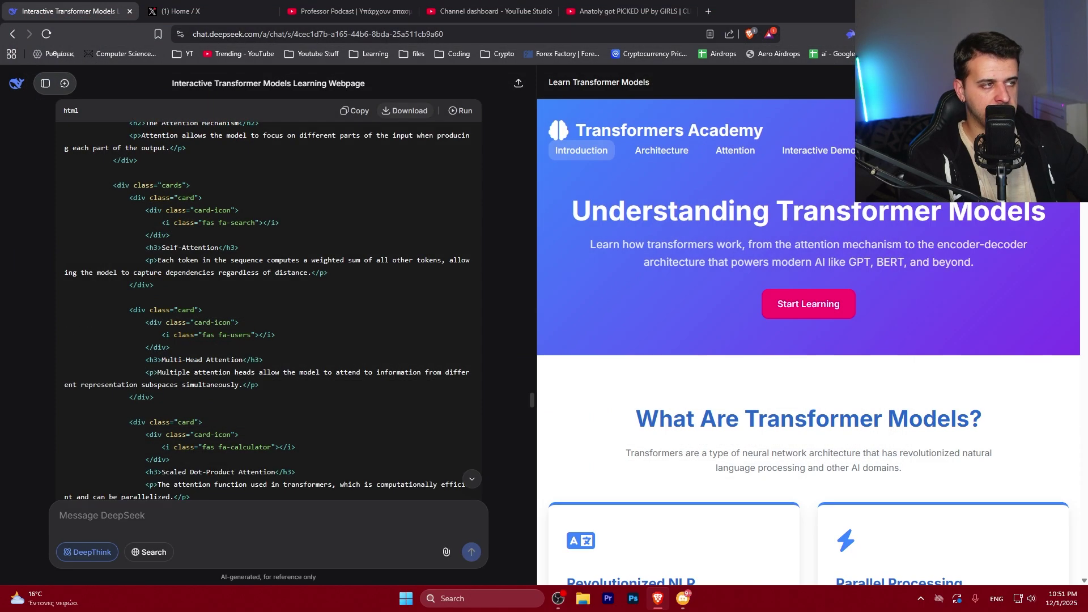
pyautogui.click(813, 80)
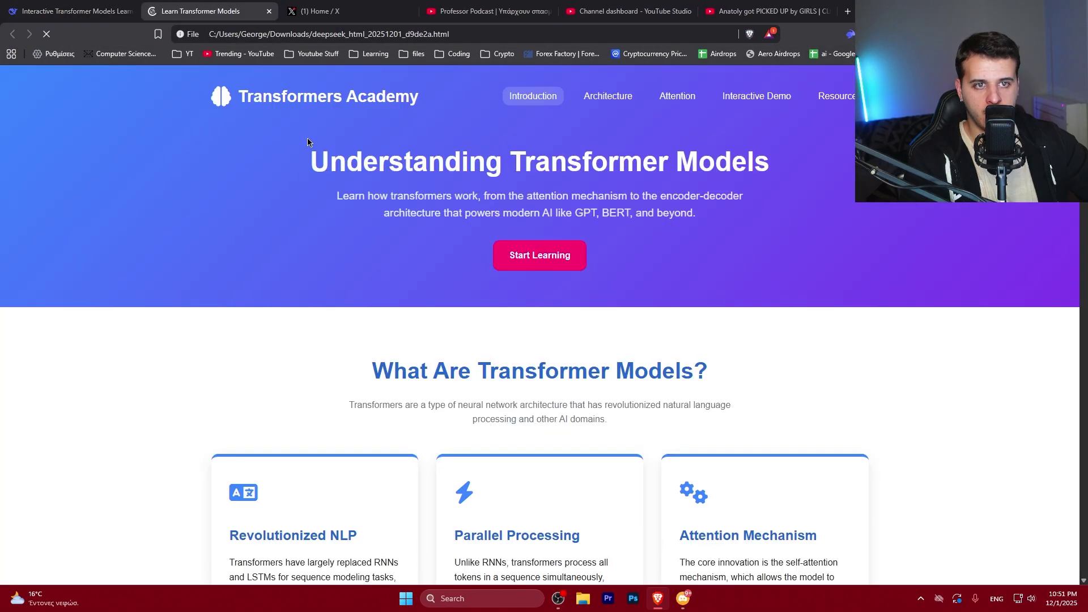
# Step: Start learning on the Transformers Academy page and read through its introduction section
pyautogui.moveTo(307, 141); pyautogui.dragTo(633, 219)
pyautogui.click(633, 219)
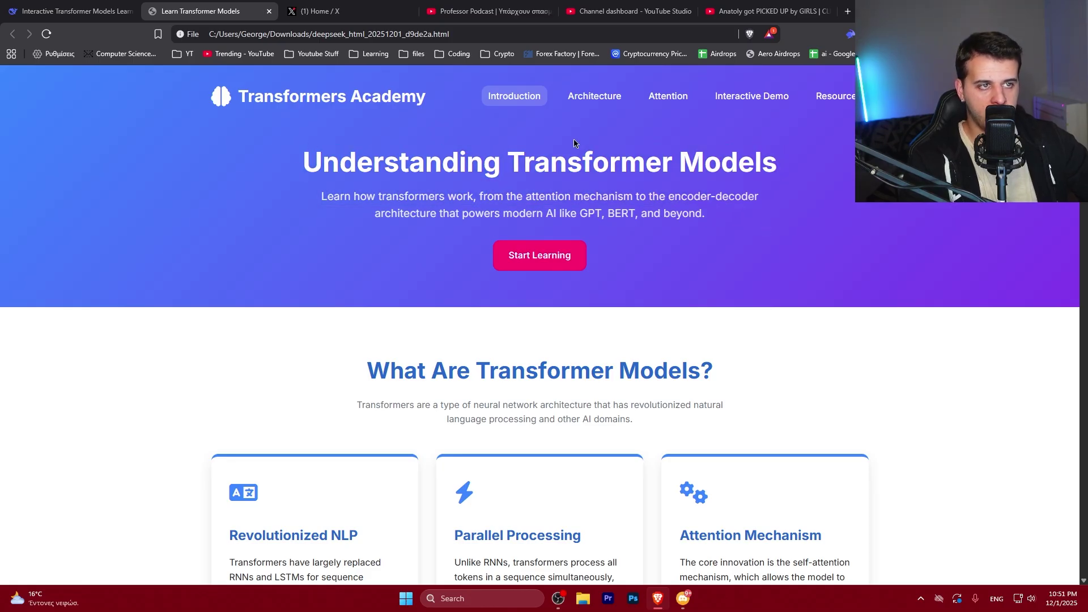
pyautogui.click(541, 255)
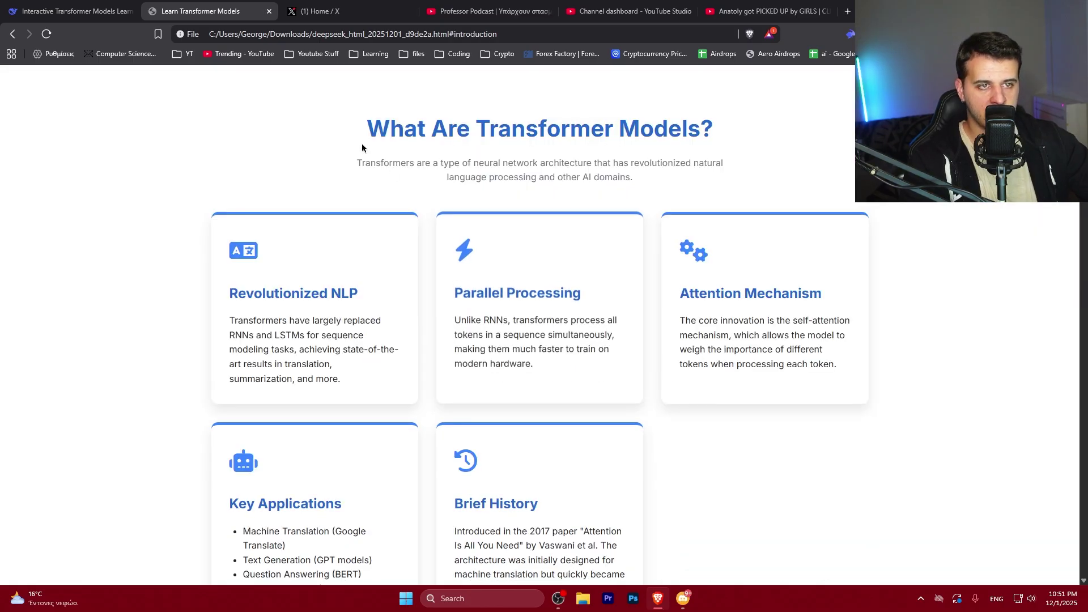
pyautogui.scroll(-5, 504, 329)
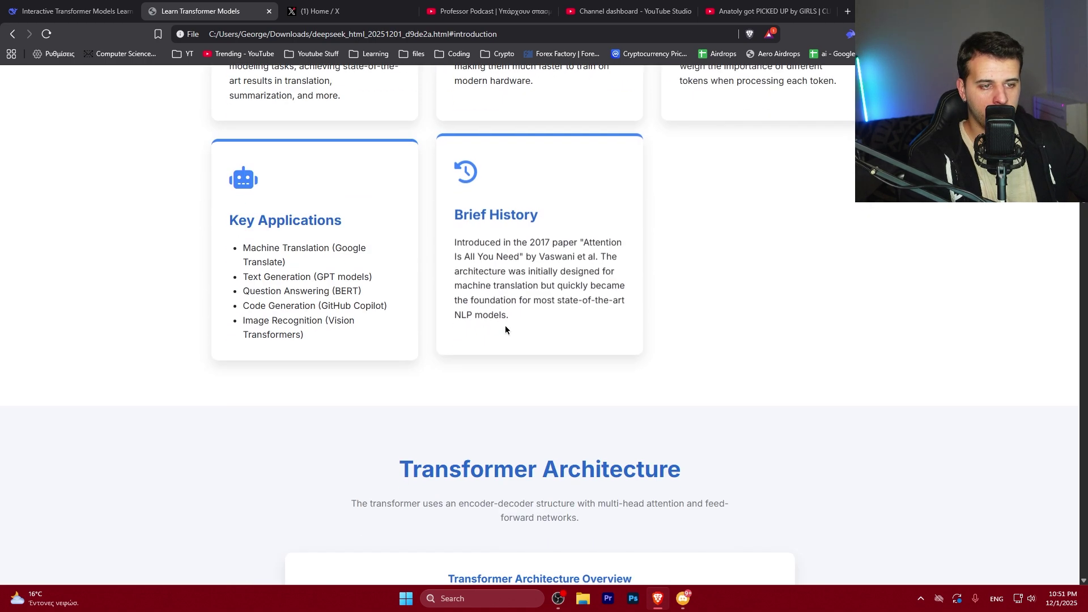
pyautogui.scroll(3, 314, 273)
pyautogui.scroll(-6, 489, 339)
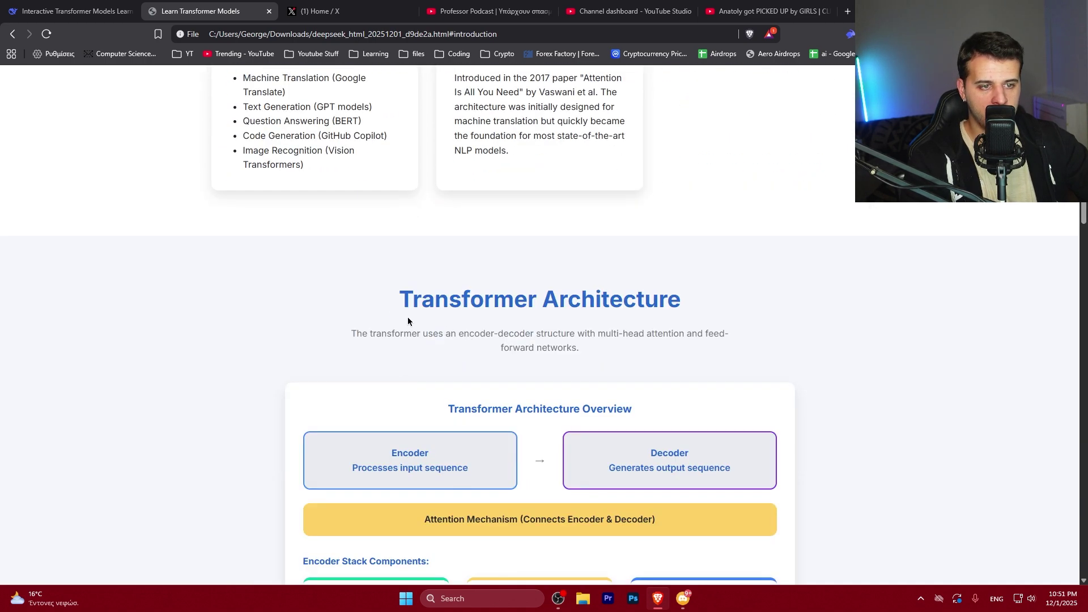
pyautogui.scroll(-5, 408, 320)
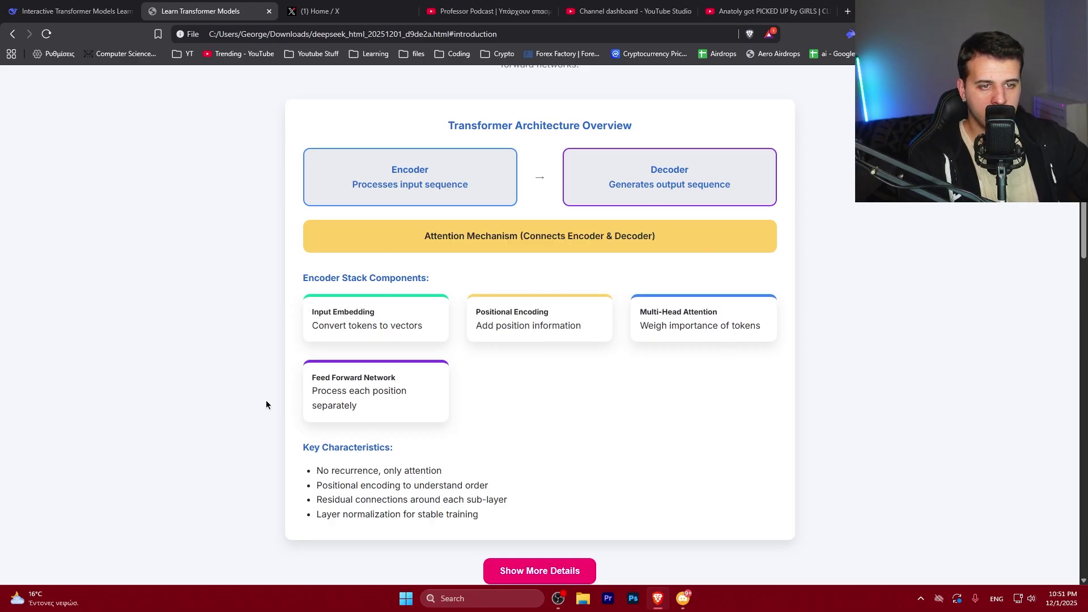
# Step: Expand the Detailed Architecture explanation of the encoder and decoder layers
pyautogui.scroll(-1, 554, 400)
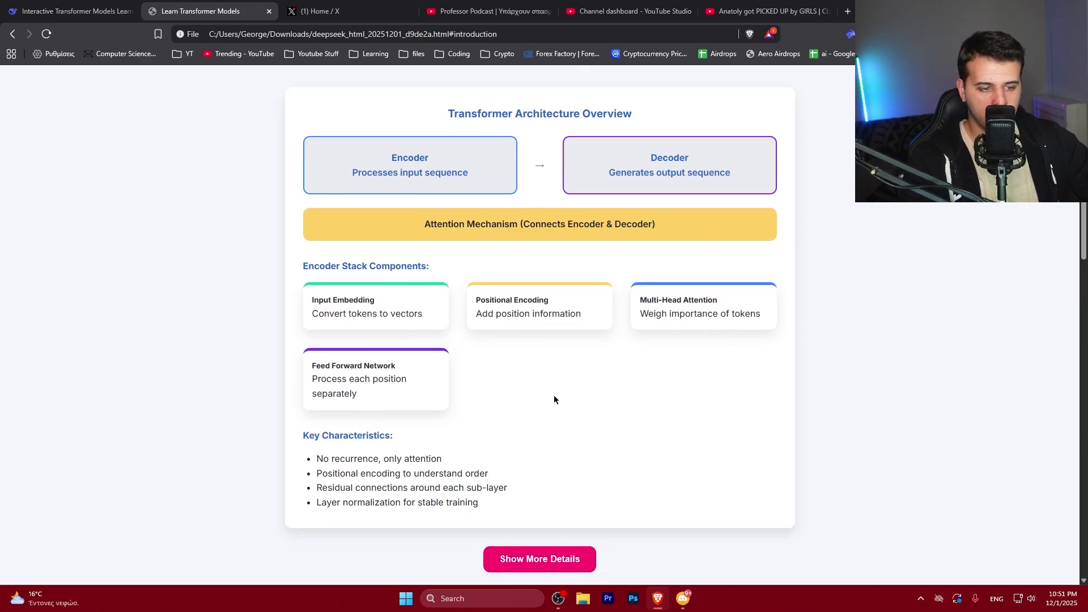
pyautogui.scroll(-4, 544, 385)
pyautogui.click(523, 353)
pyautogui.scroll(-2, 453, 356)
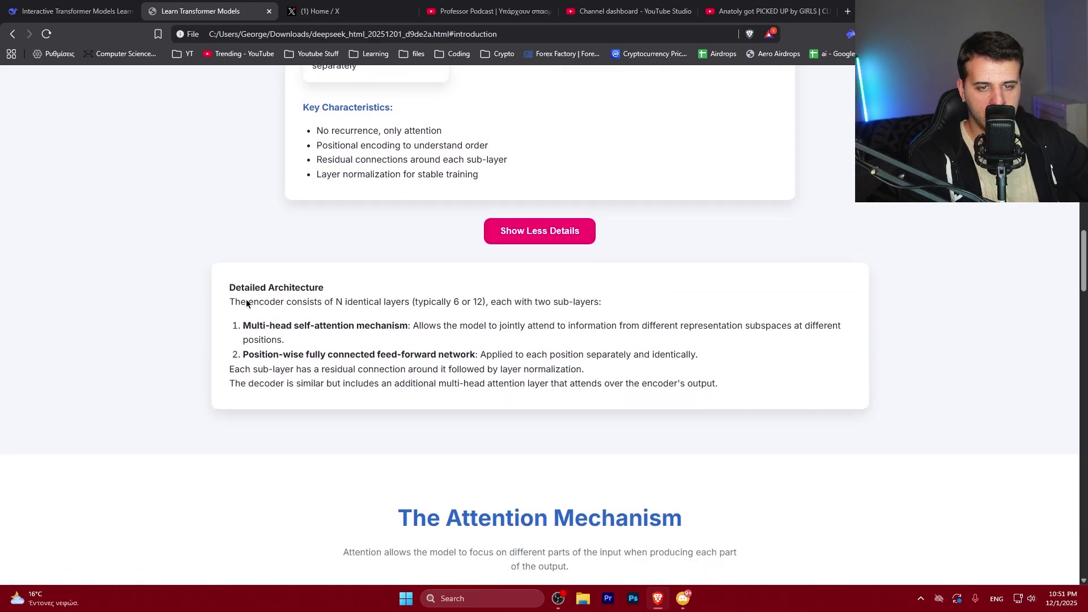
pyautogui.moveTo(229, 286); pyautogui.dragTo(748, 391)
pyautogui.click(459, 356)
# Step: Adjust the attention visualization's heads slider, trying 2 and then 3 attention heads
pyautogui.scroll(-4, 388, 343)
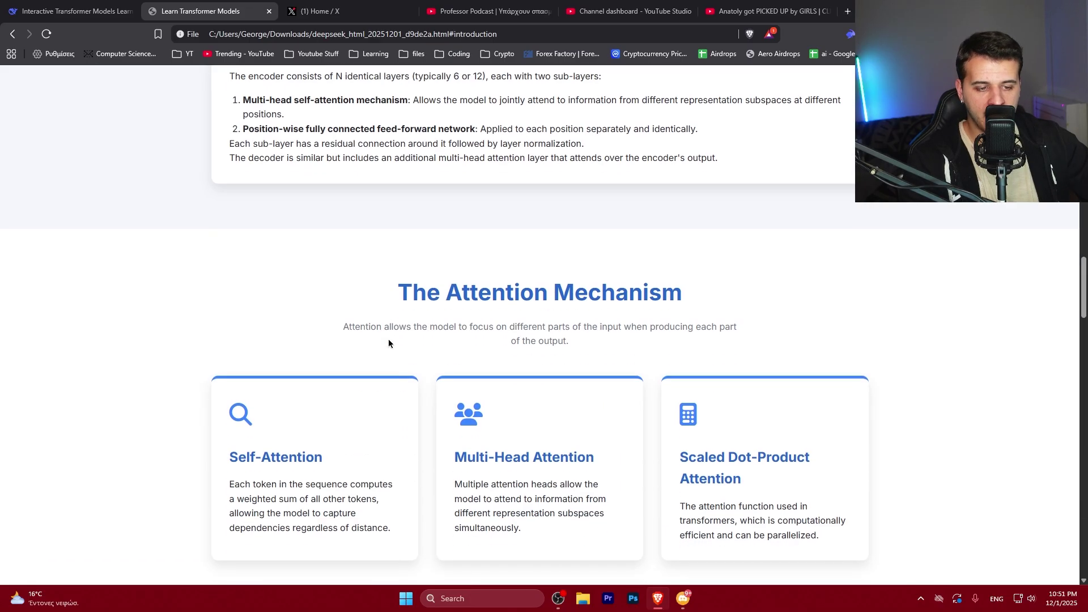
pyautogui.scroll(-3, 389, 339)
pyautogui.moveTo(725, 301); pyautogui.dragTo(732, 301)
pyautogui.scroll(-3, 559, 329)
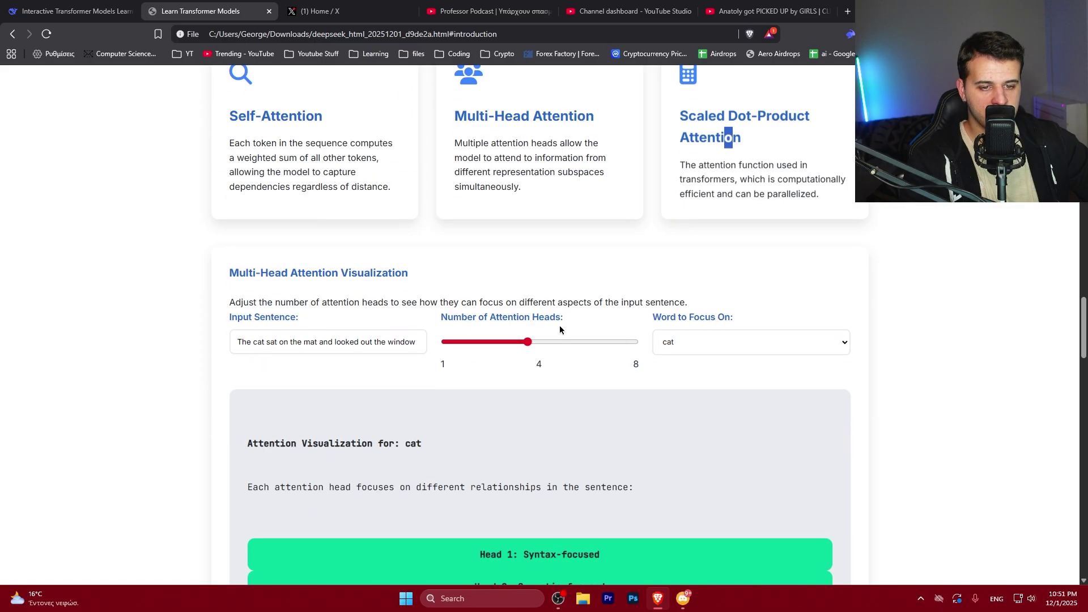
pyautogui.scroll(-2, 560, 326)
pyautogui.moveTo(510, 232); pyautogui.dragTo(479, 229)
pyautogui.scroll(-2, 510, 250)
pyautogui.scroll(2, 499, 238)
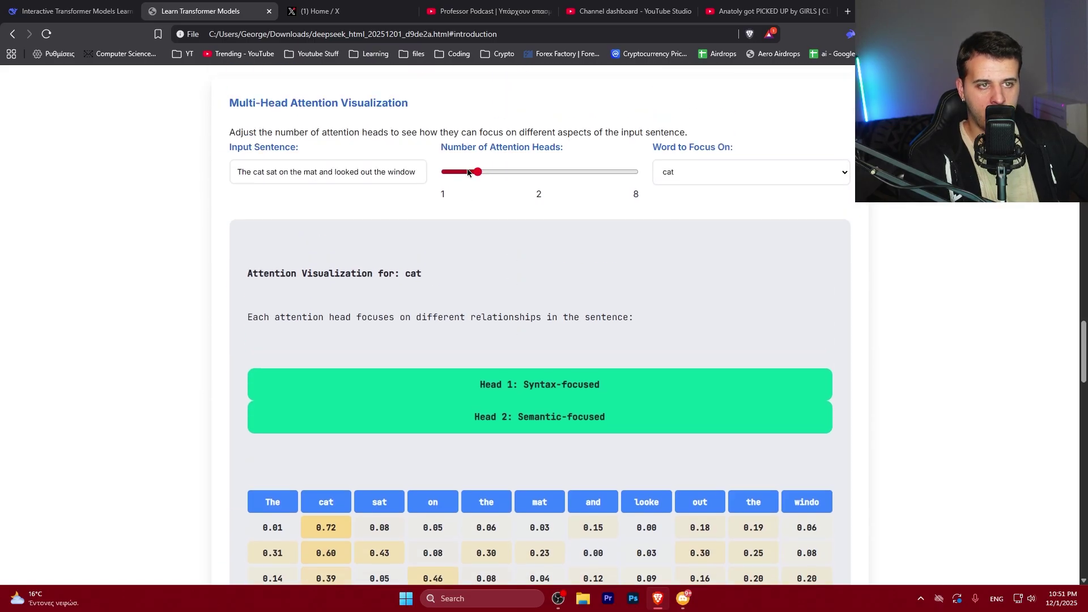
pyautogui.moveTo(478, 171)
pyautogui.mouseDown()
pyautogui.moveTo(445, 177)
pyautogui.moveTo(474, 171)
pyautogui.mouseUp()
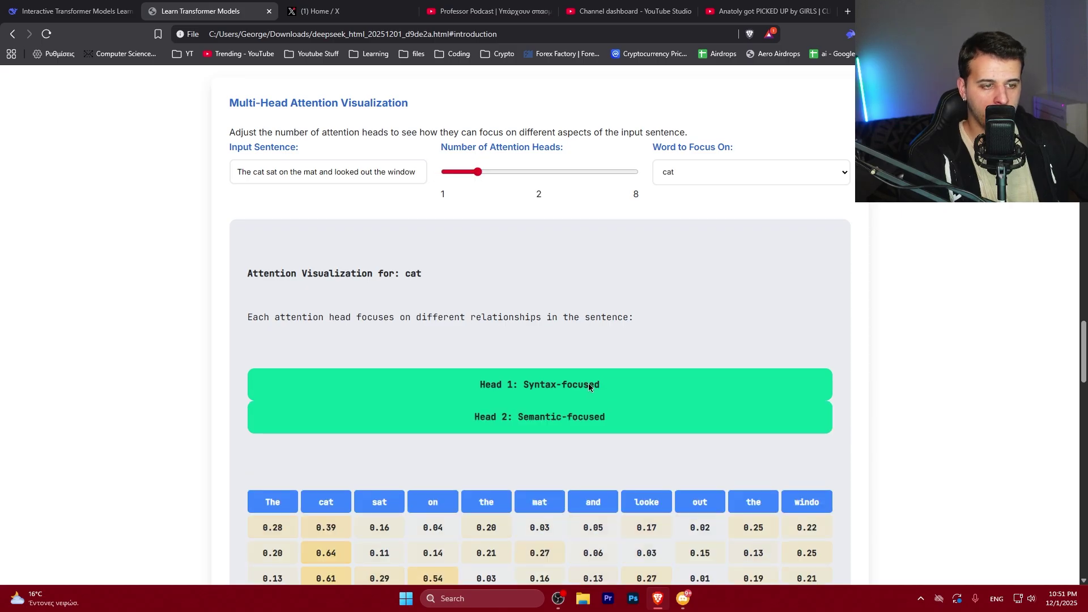
pyautogui.scroll(-6, 589, 382)
pyautogui.scroll(5, 589, 379)
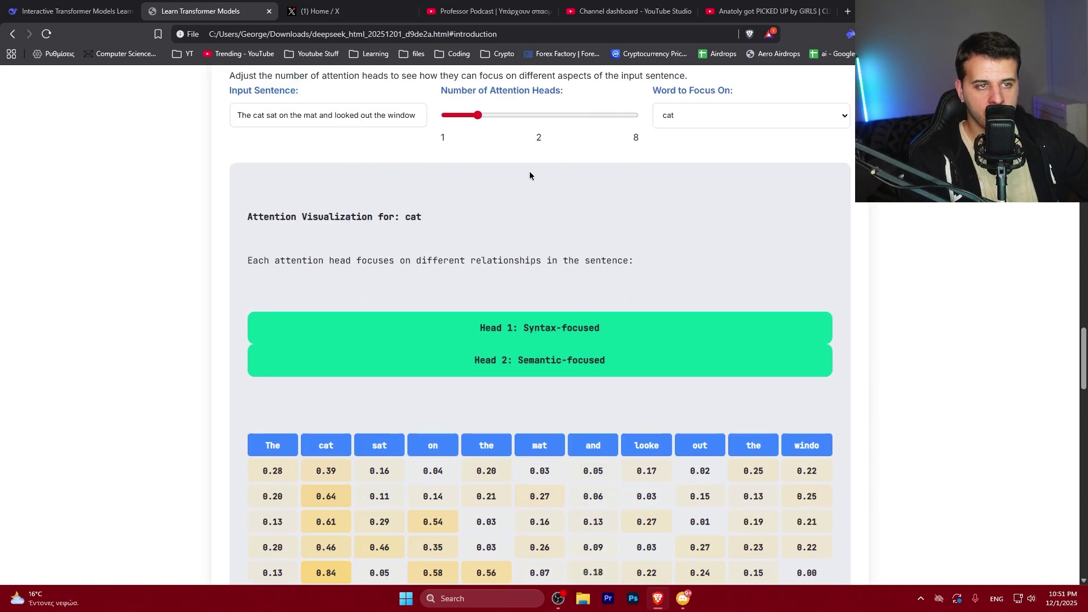
pyautogui.click(490, 116)
pyautogui.scroll(-5, 567, 181)
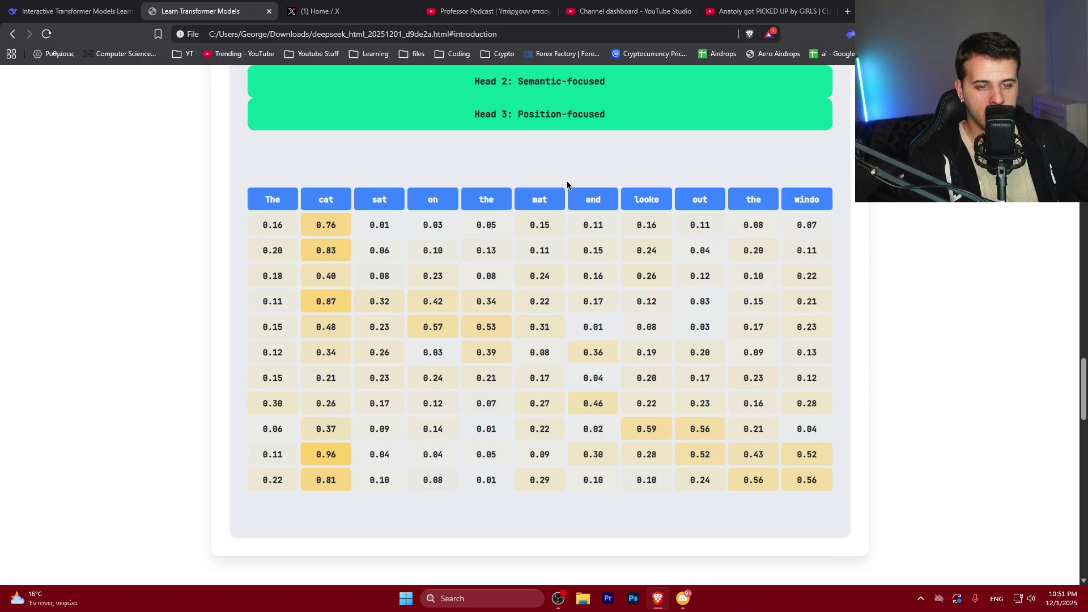
pyautogui.scroll(4, 567, 182)
pyautogui.scroll(1, 526, 106)
pyautogui.moveTo(504, 115); pyautogui.dragTo(551, 115)
# Step: Replace the input sentence with 'the car' and check the focus-word list
pyautogui.tripleClick(331, 115)
pyautogui.write('the car')
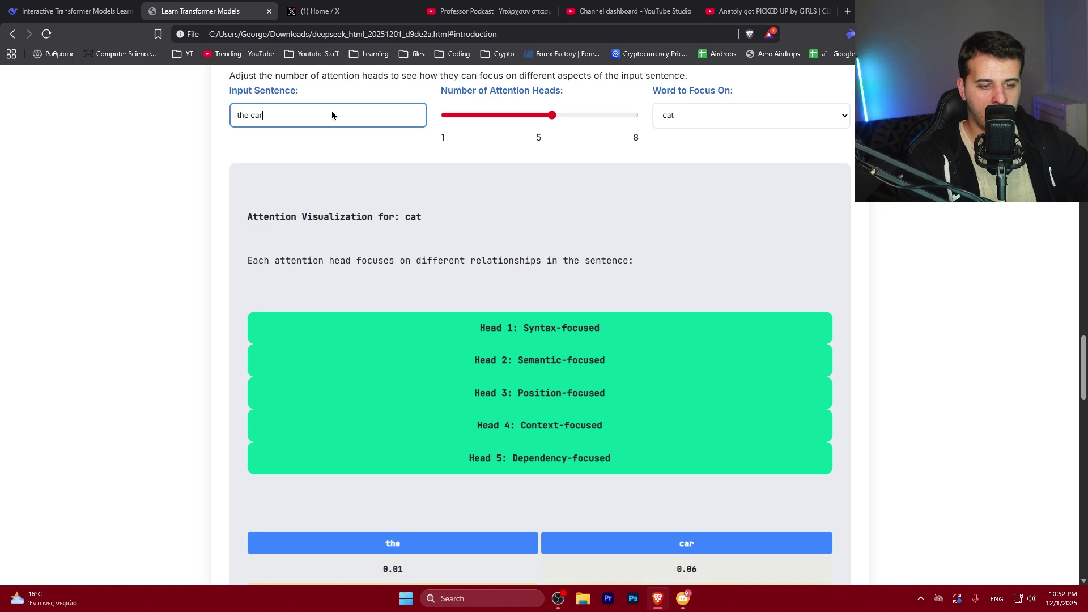
pyautogui.scroll(-5, 528, 182)
pyautogui.scroll(8, 528, 182)
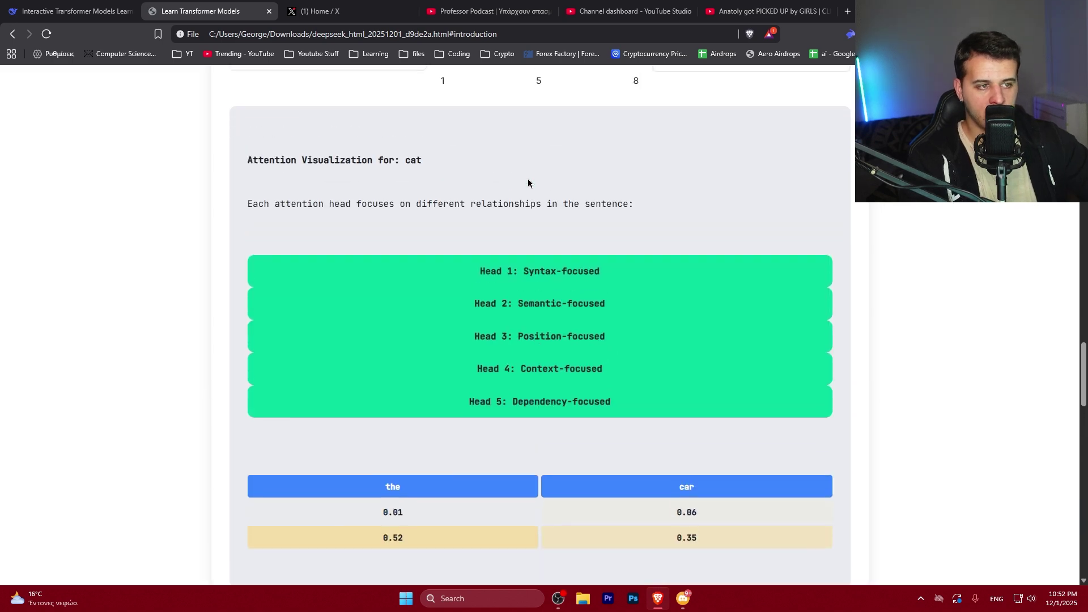
pyautogui.scroll(-3, 549, 185)
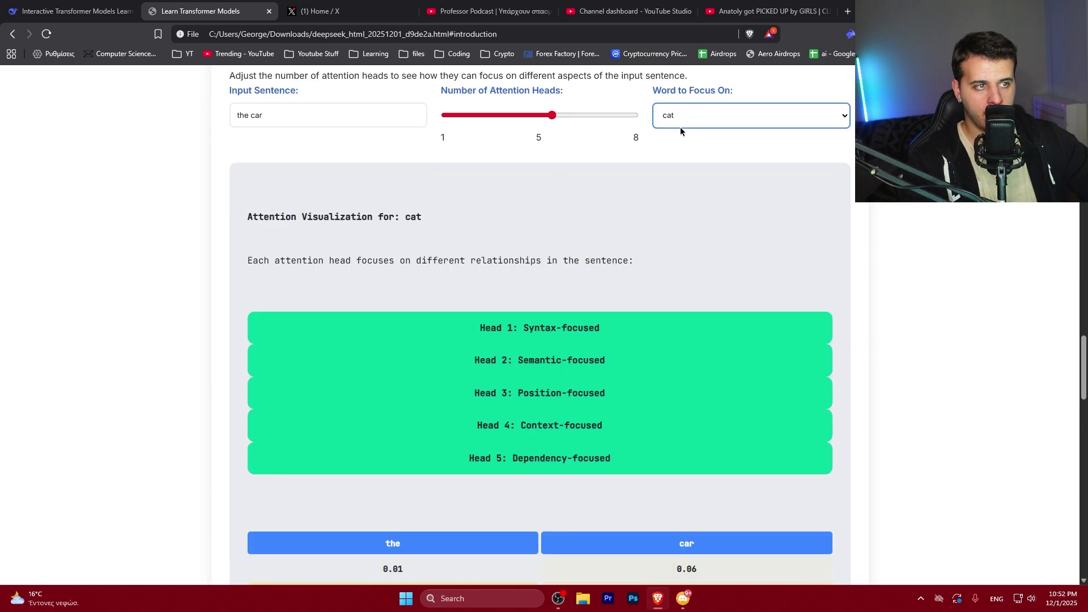
pyautogui.click(680, 120)
pyautogui.click(648, 153)
pyautogui.click(693, 116)
pyautogui.click(573, 162)
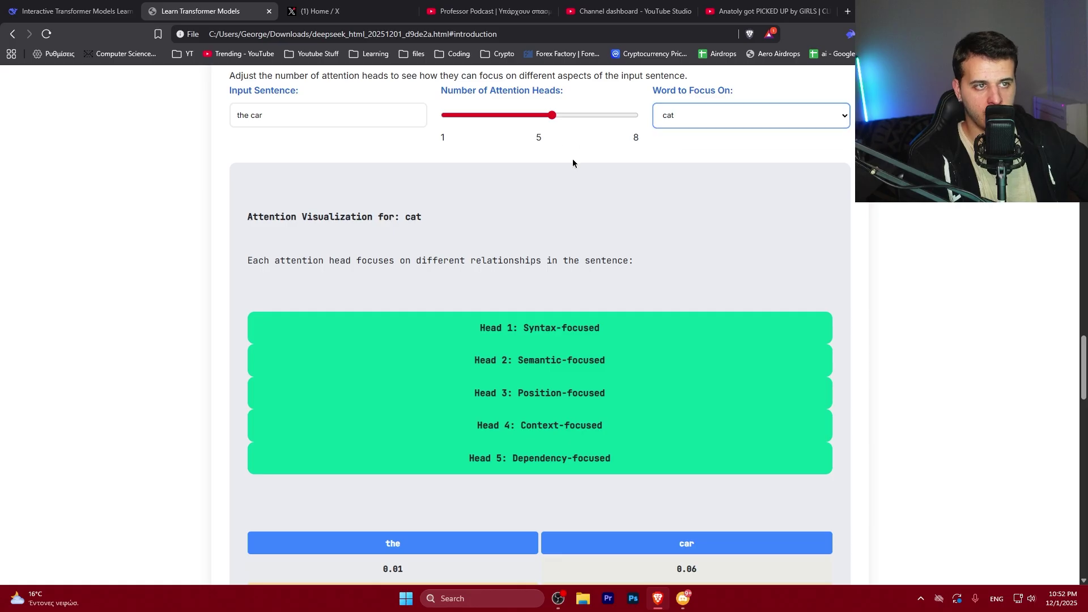
# Step: Raise the attention heads to 6 and move on to the Interactive Transformer Demo
pyautogui.scroll(-1, 577, 123)
pyautogui.moveTo(555, 115)
pyautogui.mouseDown()
pyautogui.moveTo(577, 117)
pyautogui.moveTo(458, 112)
pyautogui.moveTo(577, 115)
pyautogui.mouseUp()
pyautogui.scroll(1, 544, 84)
pyautogui.scroll(-10, 595, 180)
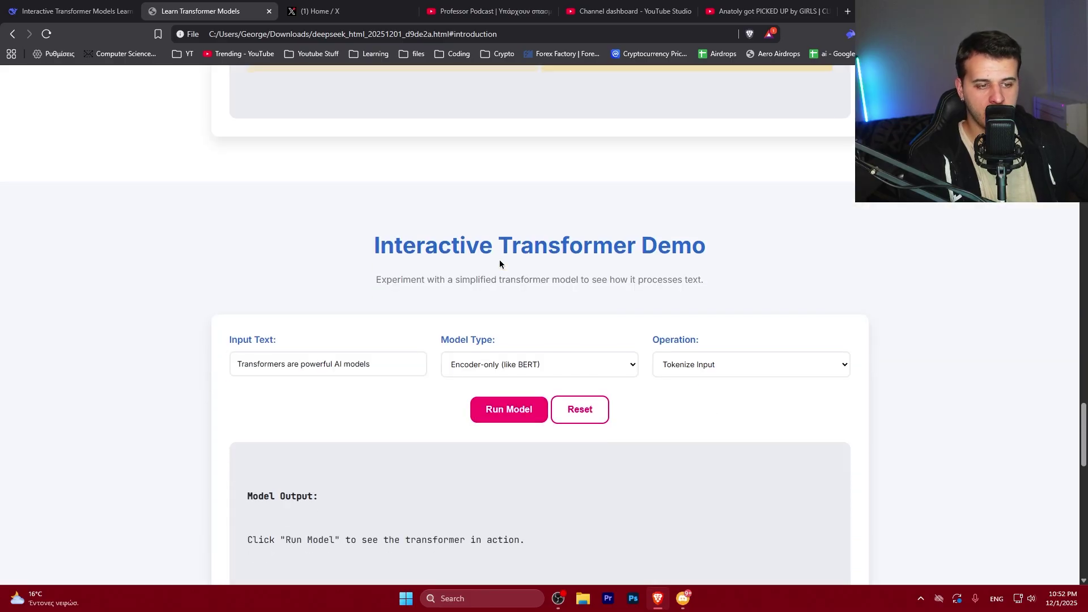
# Step: Run the demo with the Decoder-only (like GPT) model type to tokenize the sentence
pyautogui.click(344, 252)
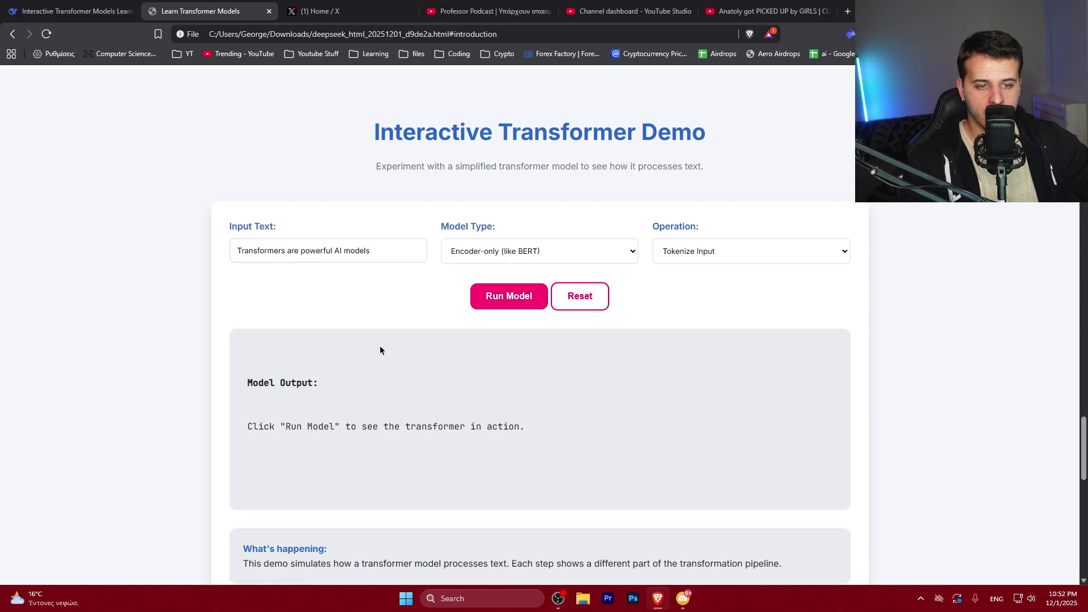
pyautogui.click(510, 251)
pyautogui.click(472, 284)
pyautogui.click(488, 297)
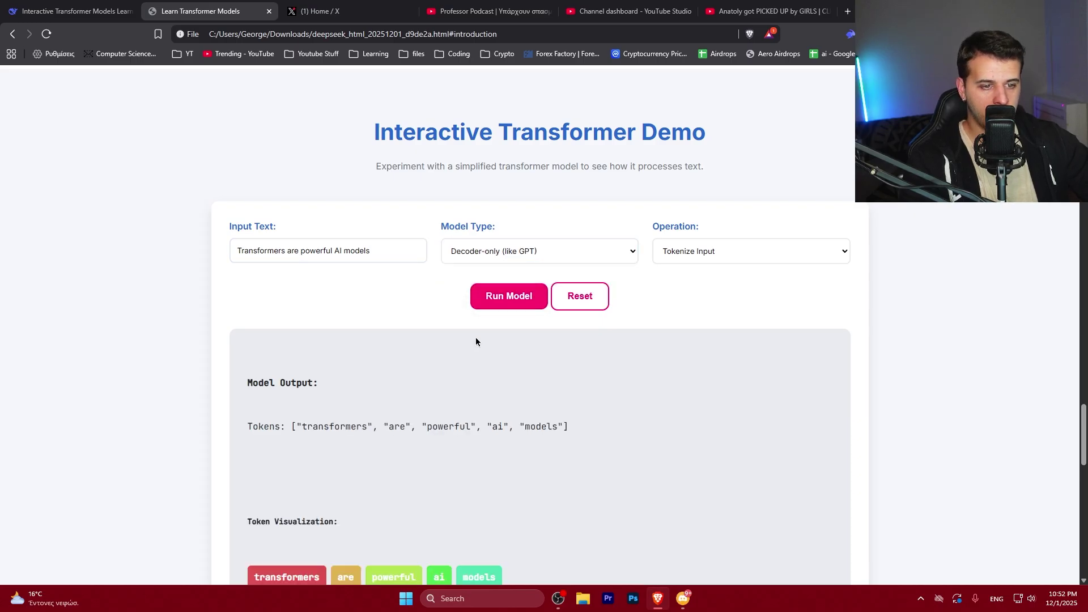
pyautogui.scroll(-2, 475, 339)
# Step: Switch the model type through Encoder-only to Encoder-Decoder and rerun the tokenization
pyautogui.click(515, 136)
pyautogui.click(501, 158)
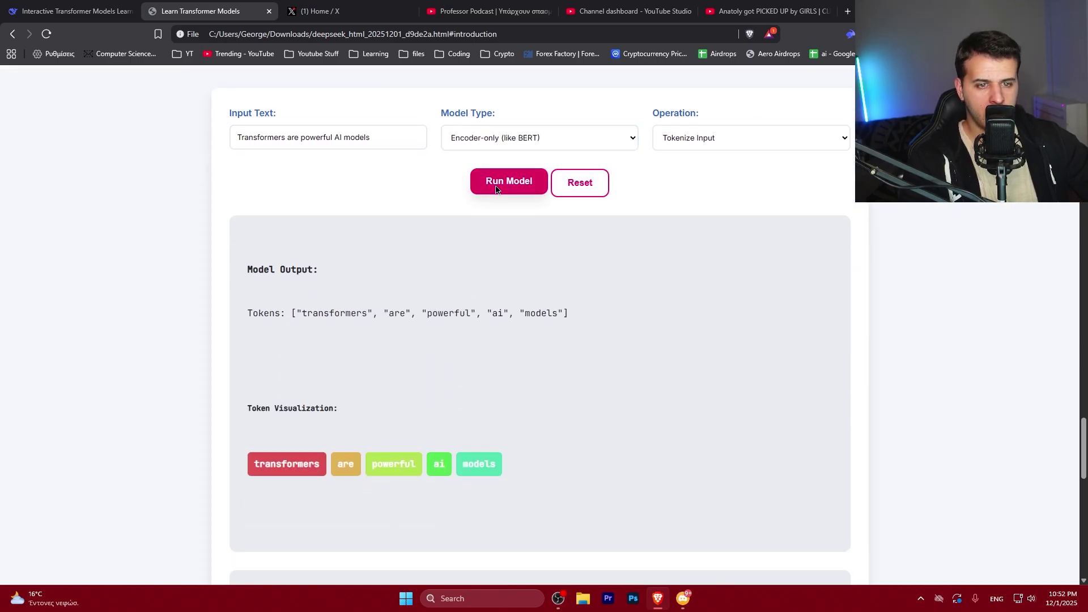
pyautogui.click(579, 183)
pyautogui.click(508, 181)
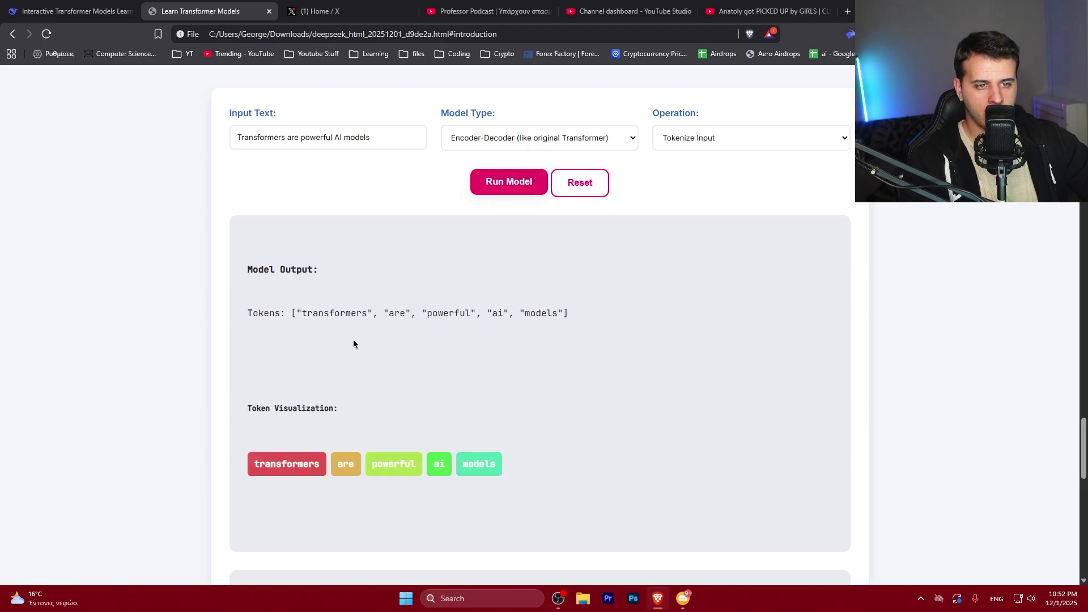
# Step: Review the tokenized output, highlighting the Tokens line and token labels
pyautogui.moveTo(616, 315); pyautogui.dragTo(468, 304)
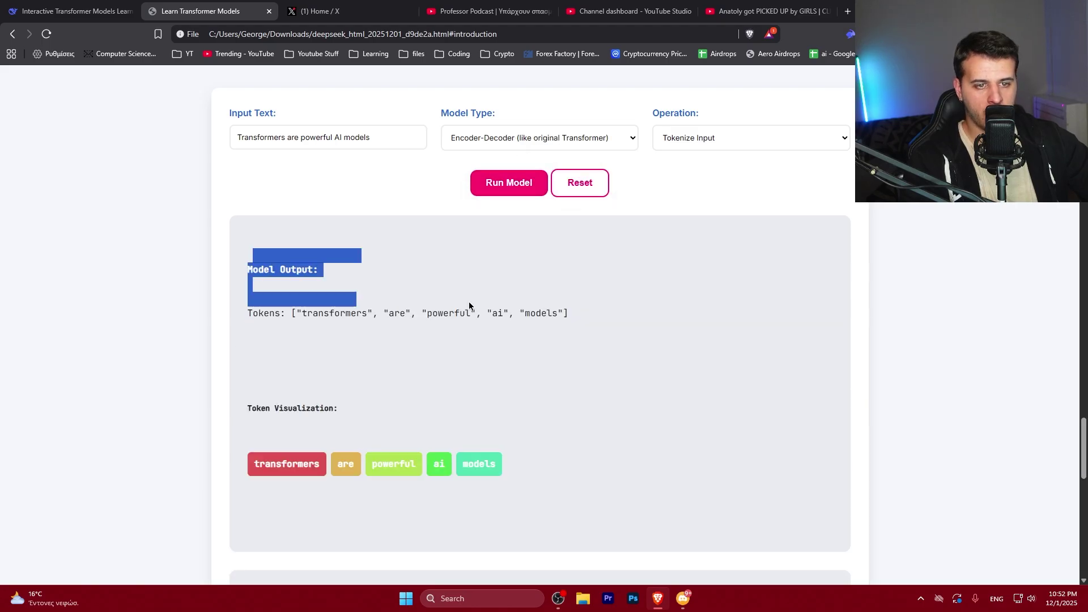
pyautogui.click(626, 324)
pyautogui.moveTo(625, 321); pyautogui.dragTo(245, 315)
pyautogui.click(249, 317)
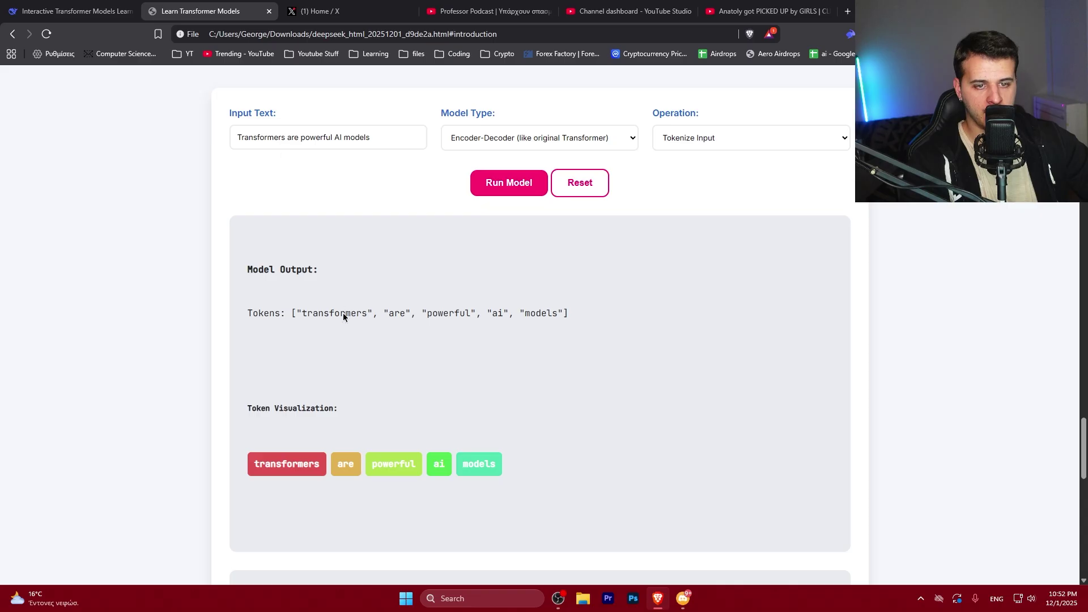
pyautogui.tripleClick(358, 139)
pyautogui.click(366, 233)
pyautogui.scroll(-2, 309, 315)
pyautogui.moveTo(273, 368); pyautogui.dragTo(486, 352)
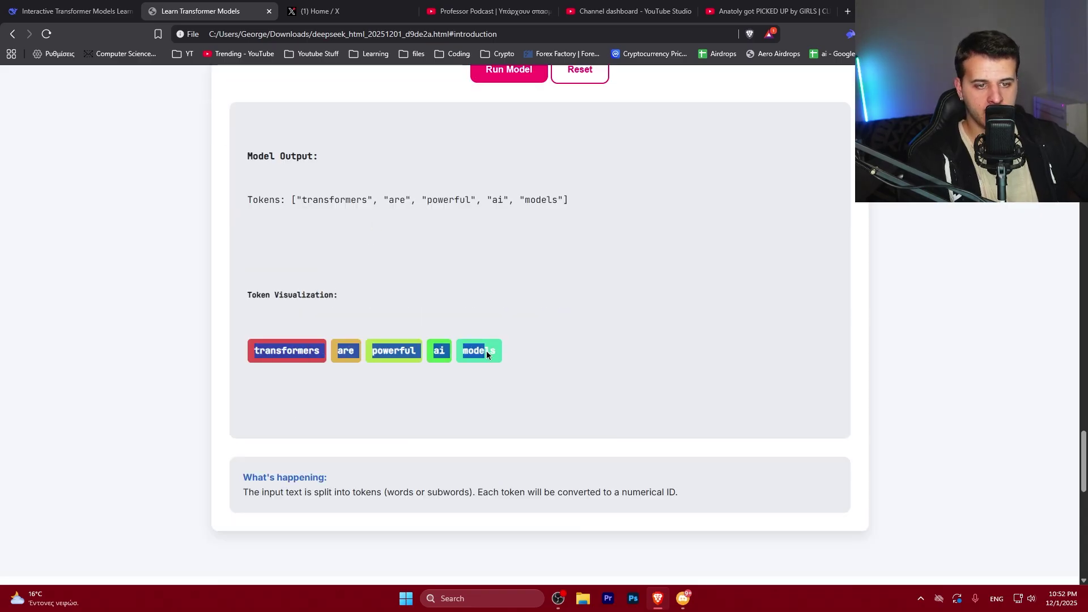
pyautogui.click(474, 396)
pyautogui.scroll(4, 474, 400)
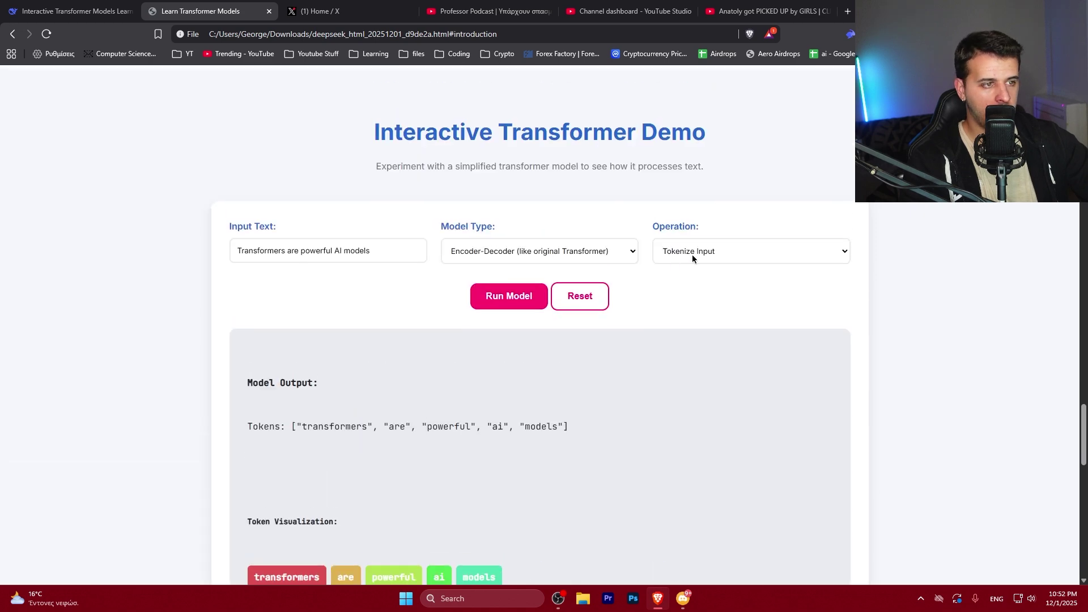
# Step: Set the operation to Create Embeddings, then Apply Attention, and run the model
pyautogui.click(691, 253)
pyautogui.click(696, 280)
pyautogui.scroll(-1, 513, 301)
pyautogui.click(735, 192)
pyautogui.click(708, 240)
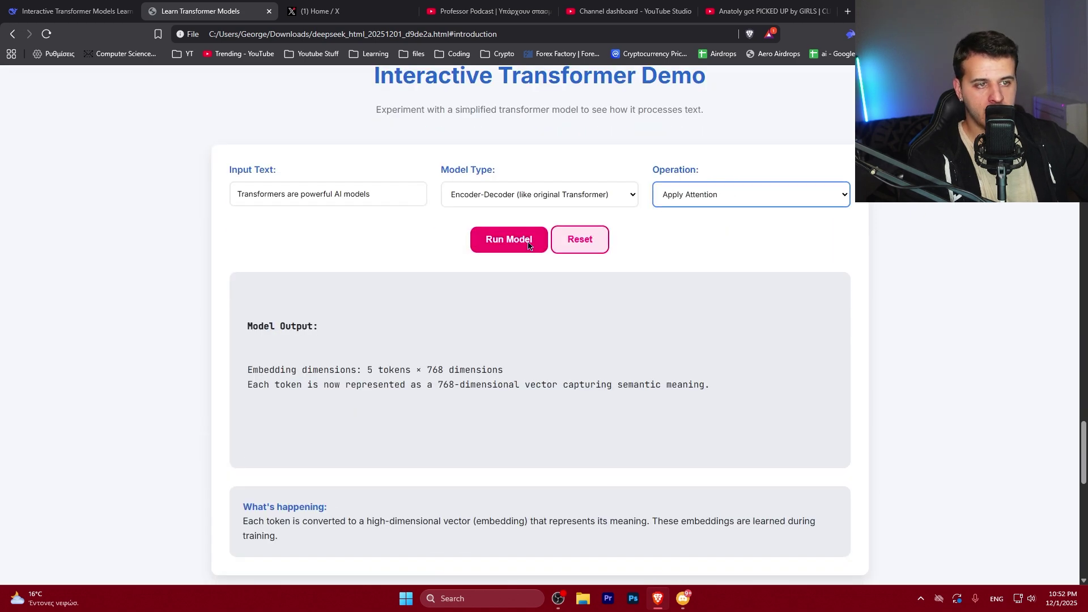
pyautogui.click(509, 239)
# Step: Review the self-attention result across the 5 tokens down to Further Learning Resources
pyautogui.scroll(1, 406, 105)
pyautogui.moveTo(406, 104); pyautogui.dragTo(742, 191)
pyautogui.click(427, 133)
pyautogui.moveTo(427, 133); pyautogui.dragTo(793, 184)
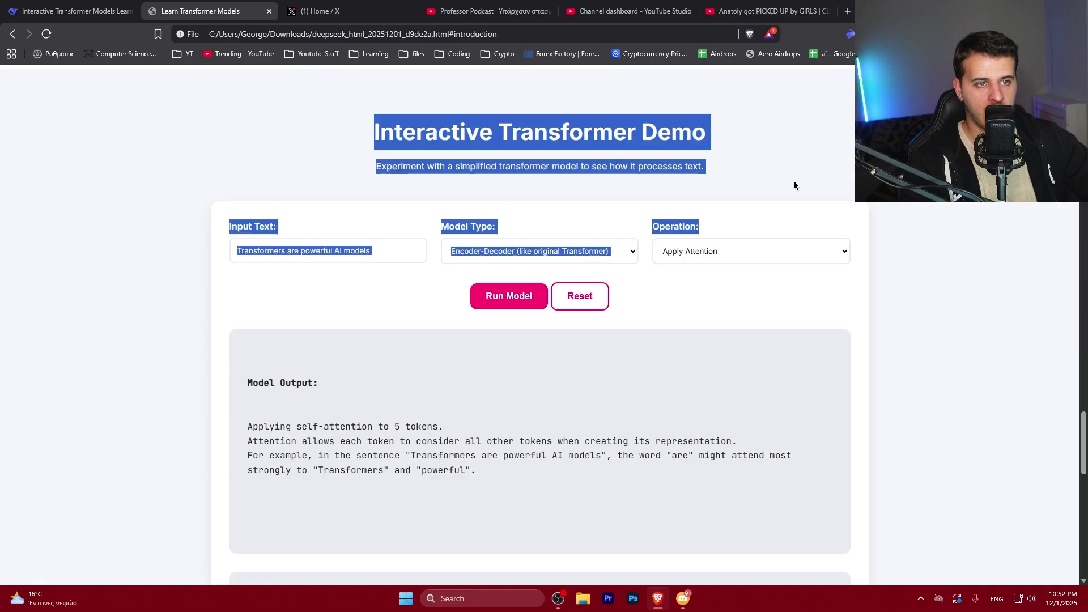
pyautogui.click(417, 134)
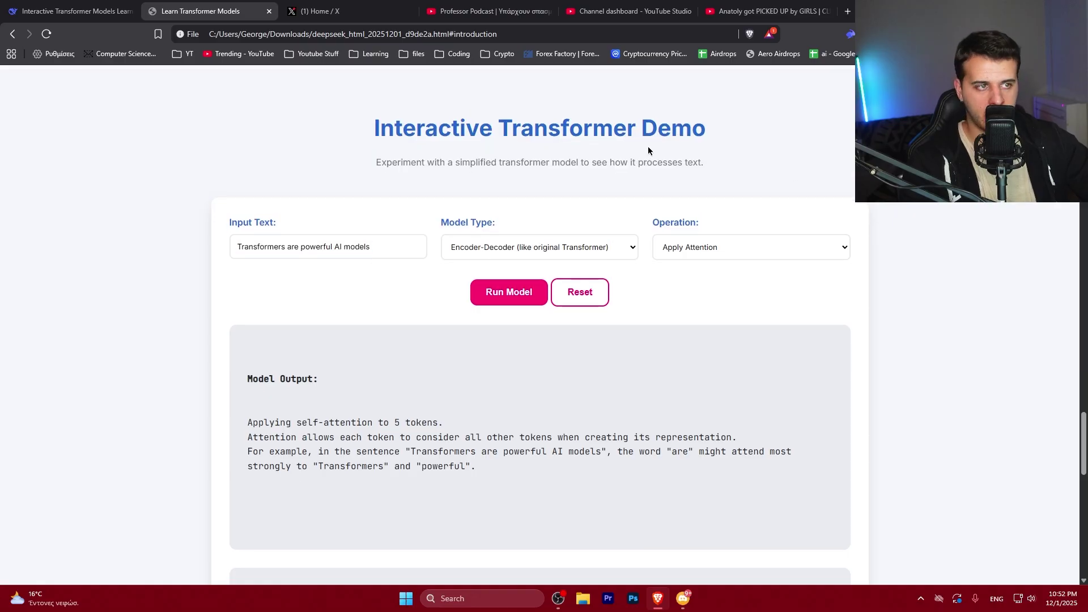
pyautogui.scroll(-10, 623, 182)
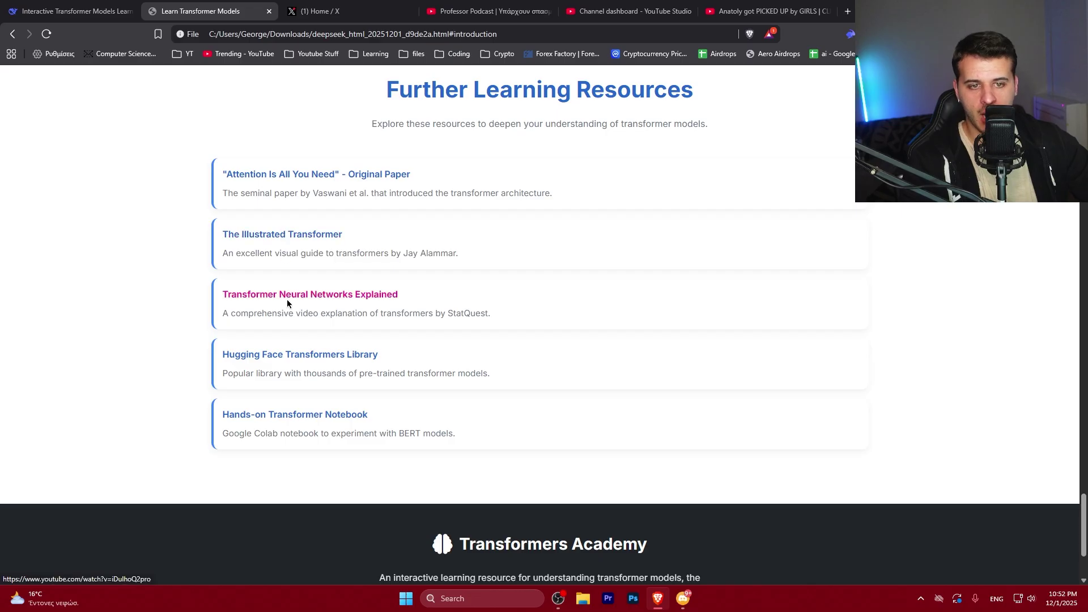
# Step: Return to the top of the Transformers Academy page and scroll through all its sections
pyautogui.scroll(-3, 278, 397)
pyautogui.scroll(2, 270, 413)
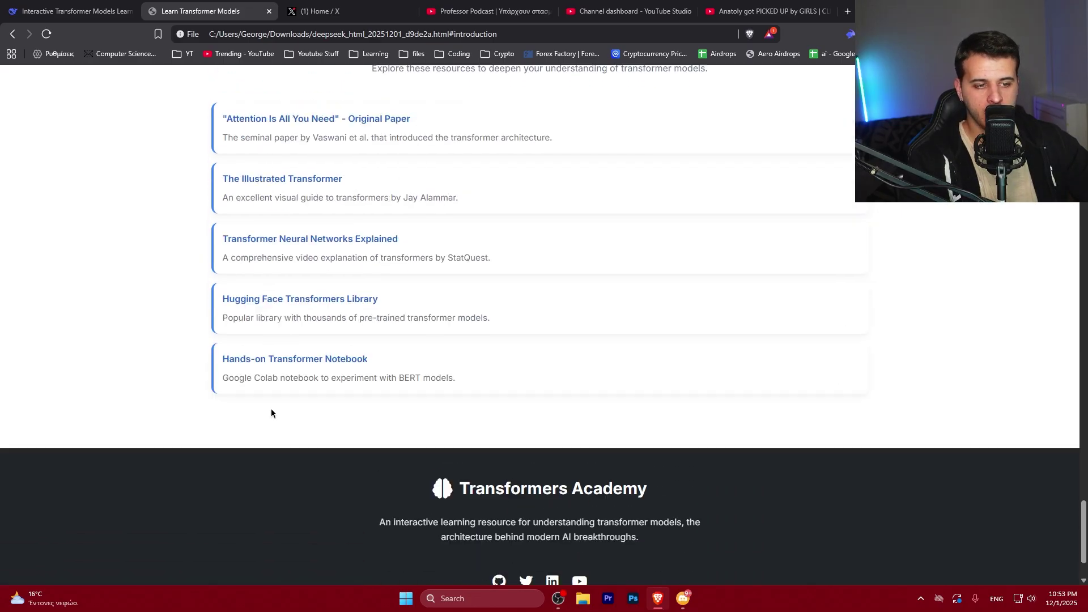
pyautogui.press('Home')
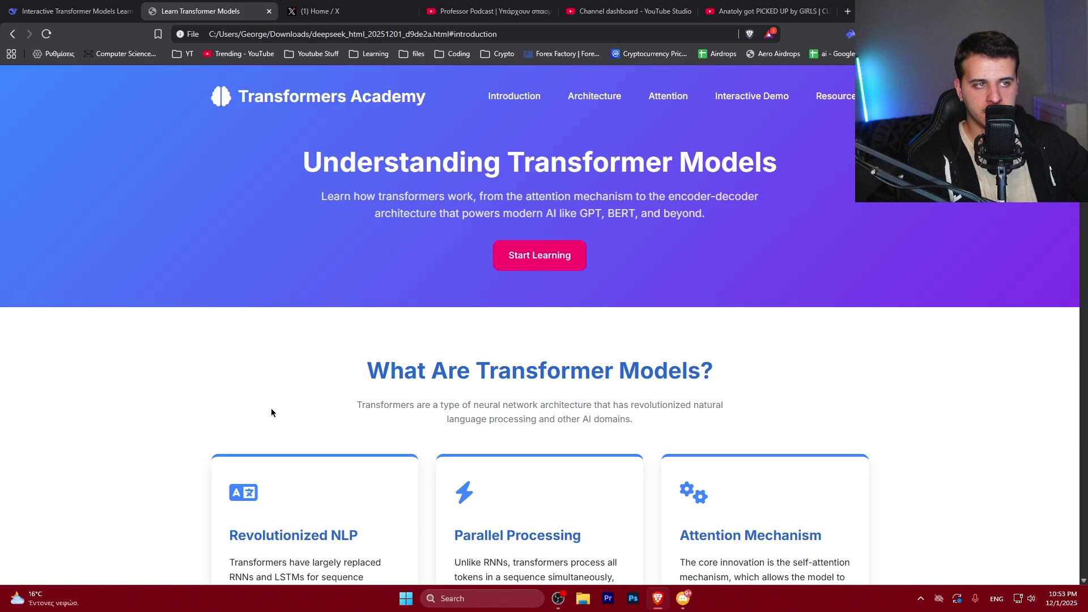
pyautogui.scroll(-5, 413, 267)
pyautogui.scroll(-7, 413, 267)
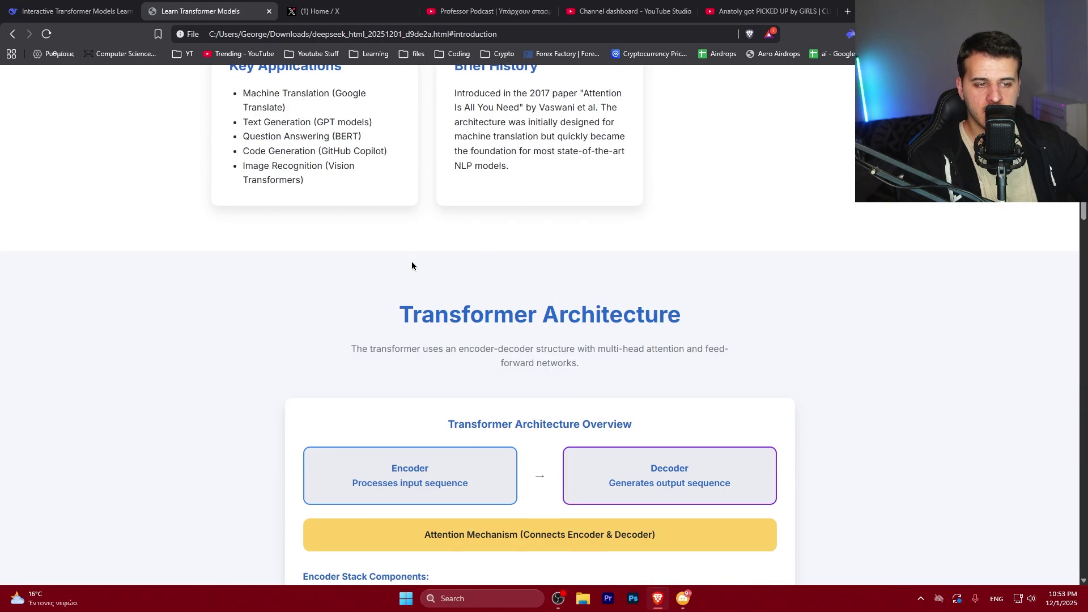
pyautogui.scroll(-15, 412, 266)
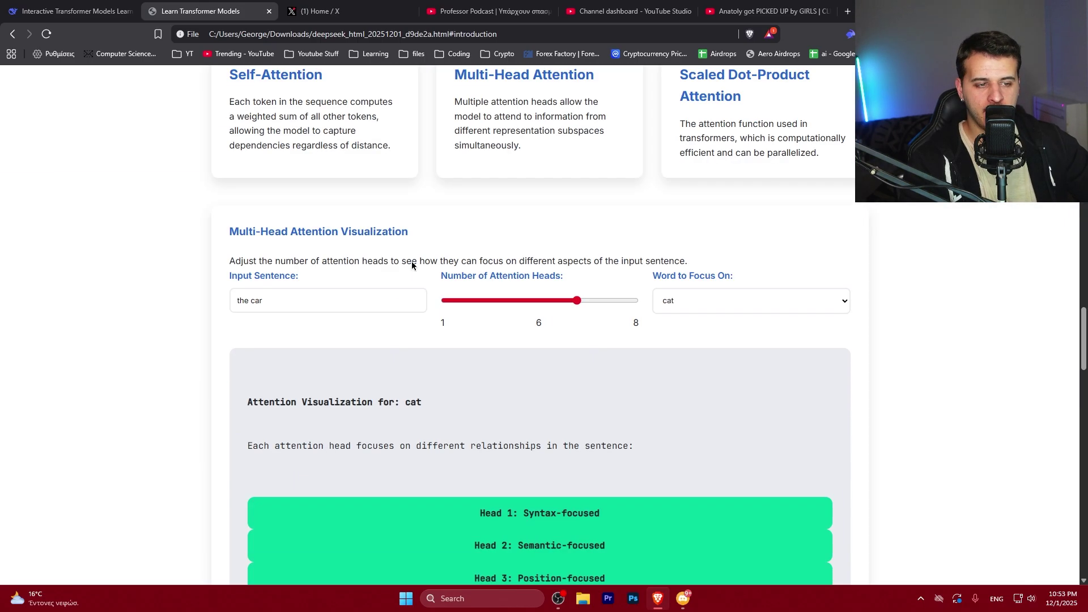
pyautogui.scroll(-15, 411, 265)
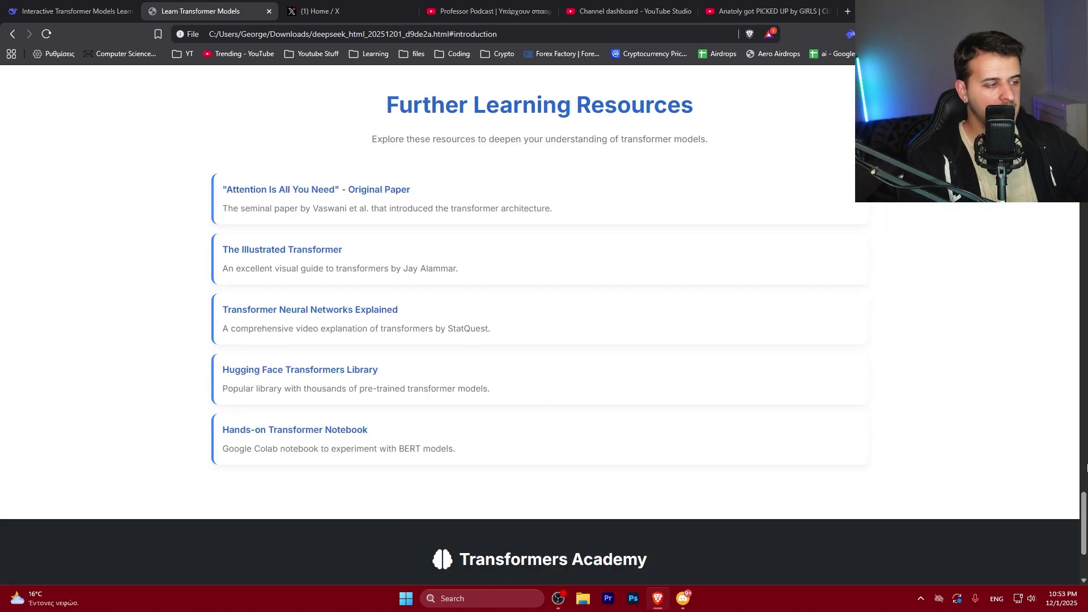
pyautogui.scroll(-3, 1084, 538)
pyautogui.moveTo(1083, 538); pyautogui.dragTo(1084, 90)
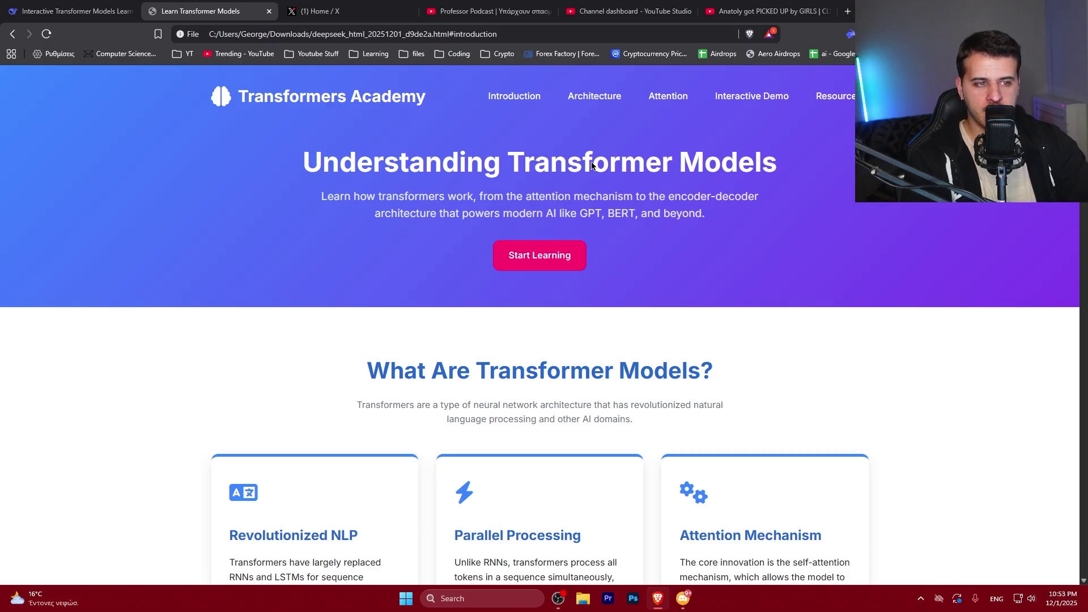
pyautogui.scroll(-10, 435, 204)
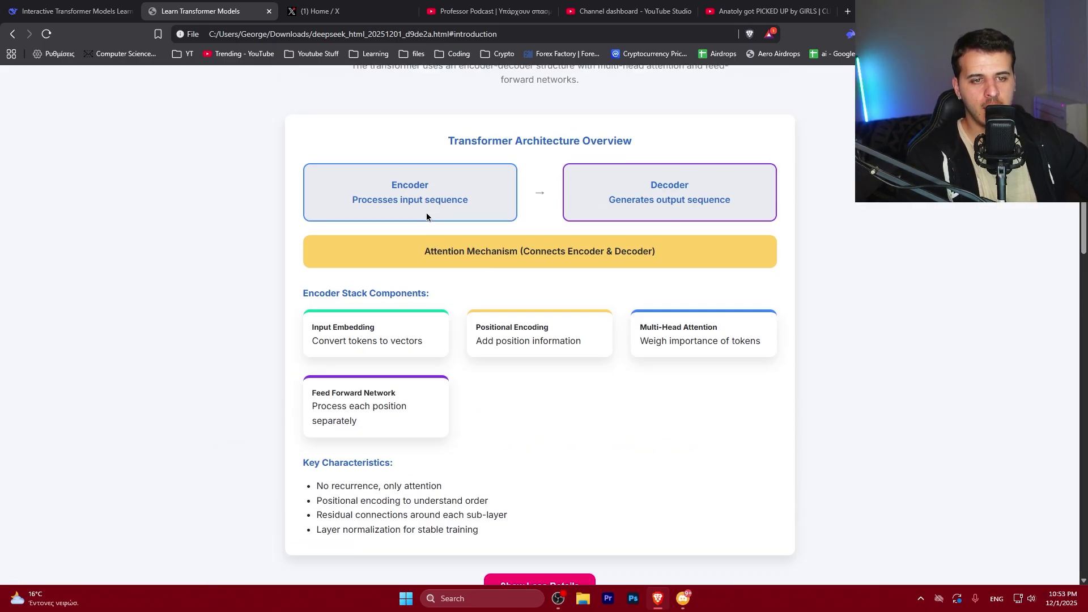
pyautogui.scroll(-15, 427, 217)
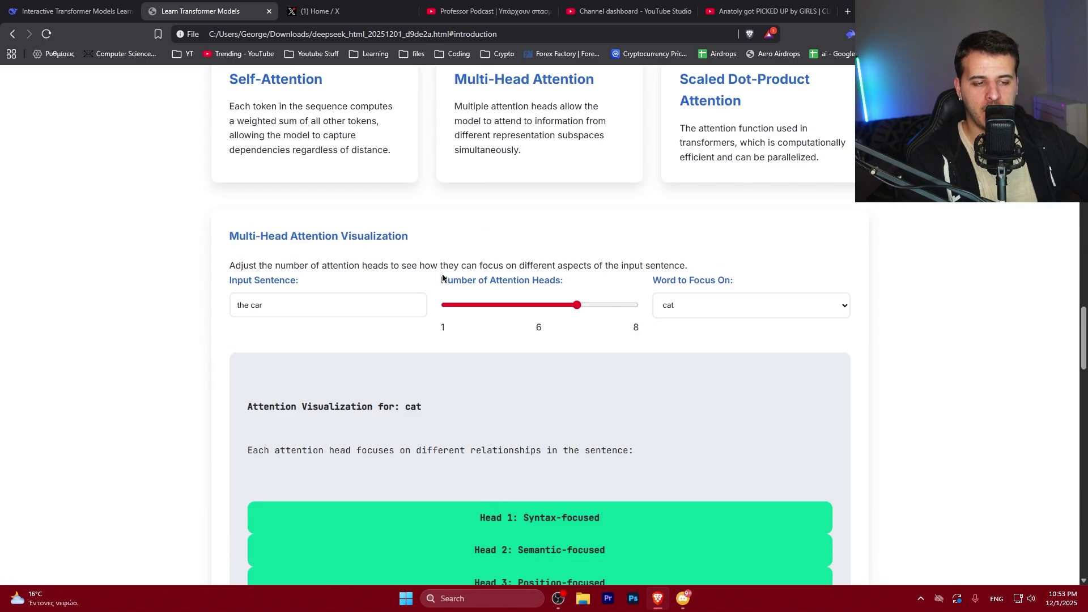
pyautogui.scroll(-4, 470, 295)
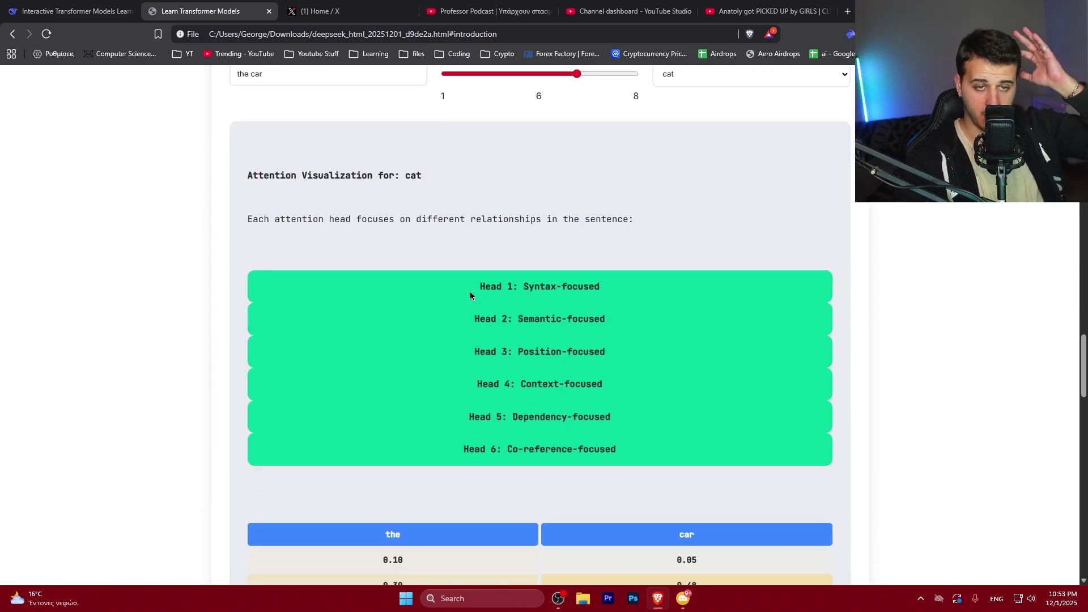
pyautogui.scroll(3, 471, 295)
# Step: Review the attention visualization headings, then return to the DeepSeek chat tab
pyautogui.moveTo(229, 175); pyautogui.dragTo(322, 179)
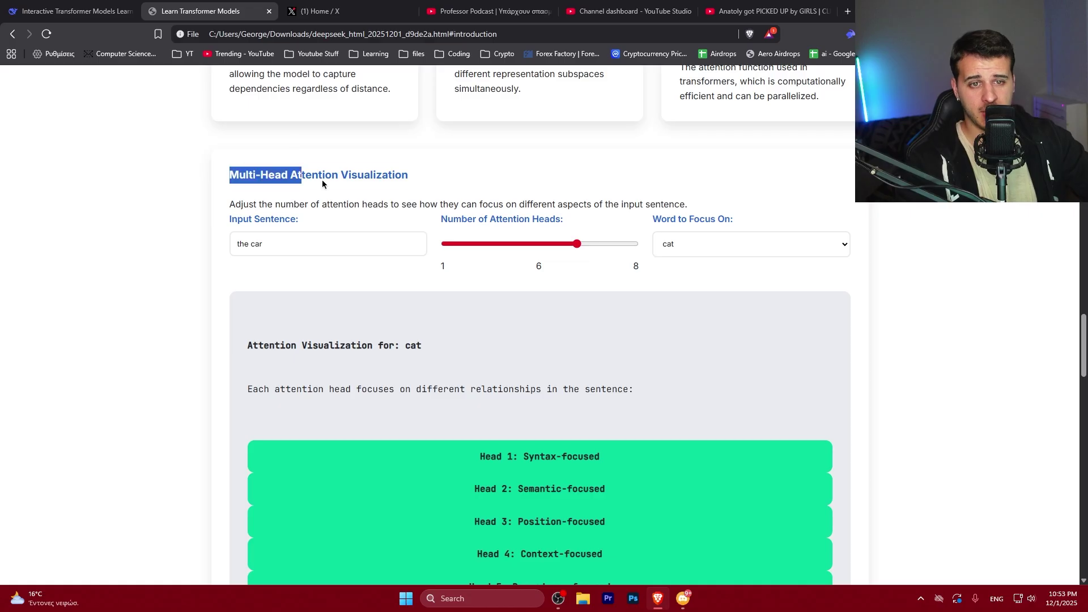
pyautogui.click(322, 179)
pyautogui.scroll(5, 511, 162)
pyautogui.moveTo(424, 154); pyautogui.dragTo(753, 167)
pyautogui.click(412, 160)
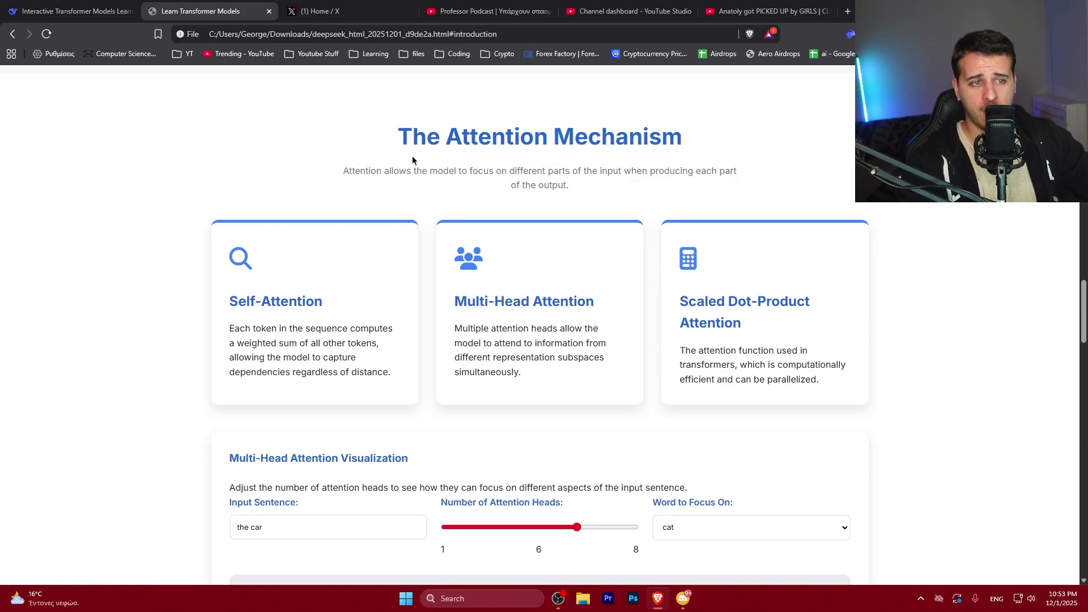
pyautogui.moveTo(412, 161); pyautogui.dragTo(789, 177)
pyautogui.click(789, 177)
pyautogui.scroll(-9, 509, 317)
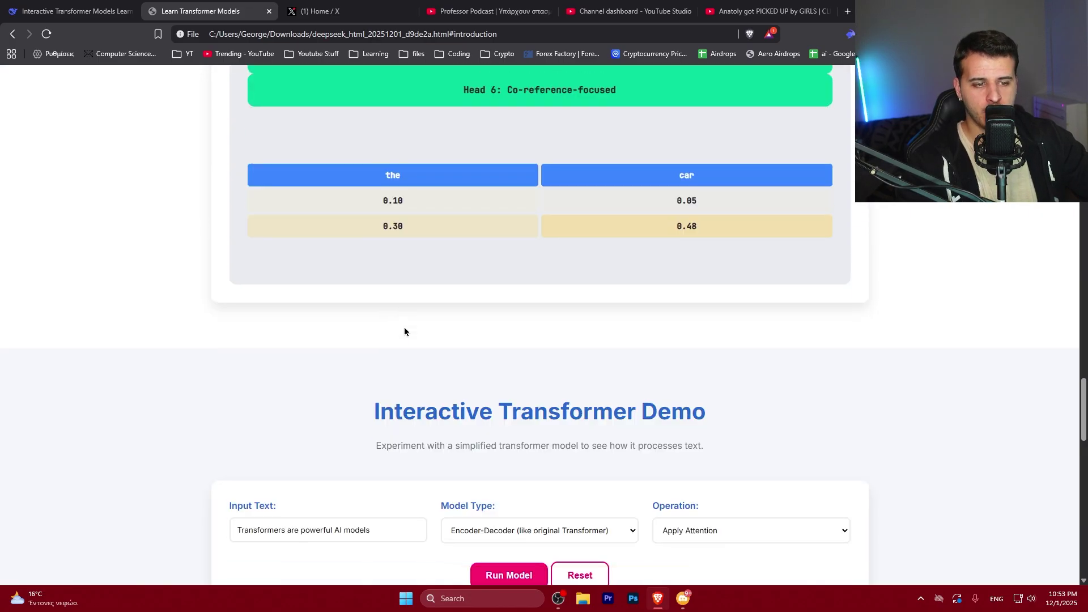
pyautogui.scroll(-5, 408, 333)
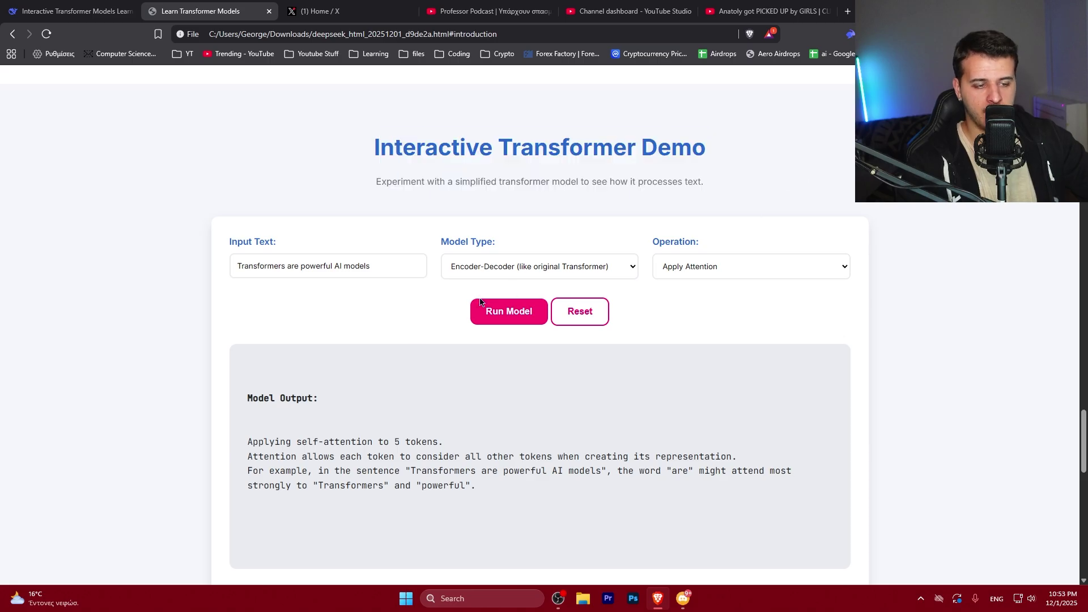
pyautogui.scroll(-6, 481, 300)
pyautogui.hotkey('ctrl', 'shift', 'Tab')
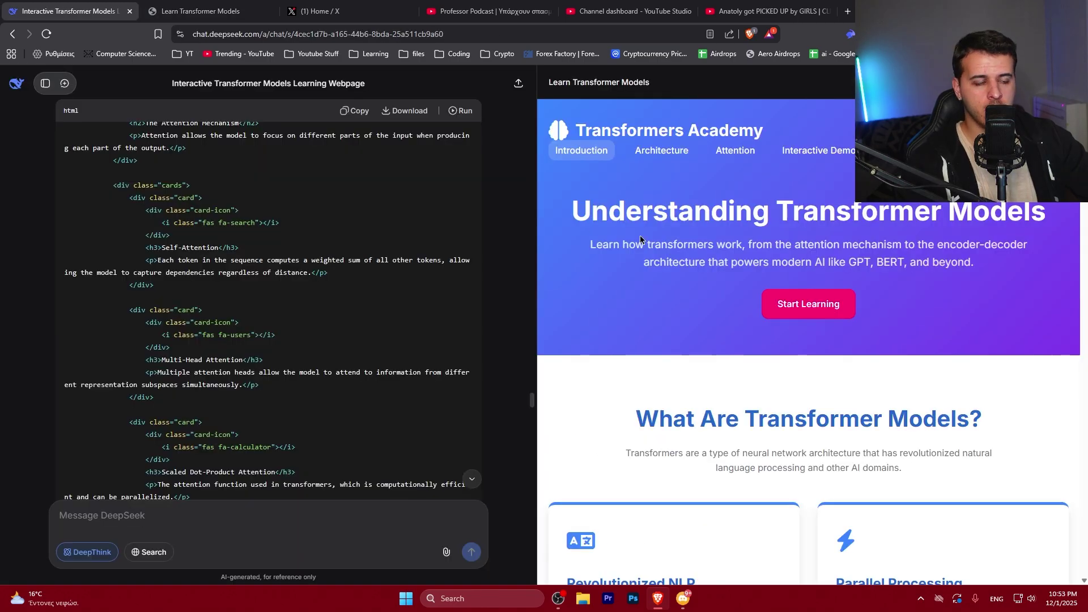